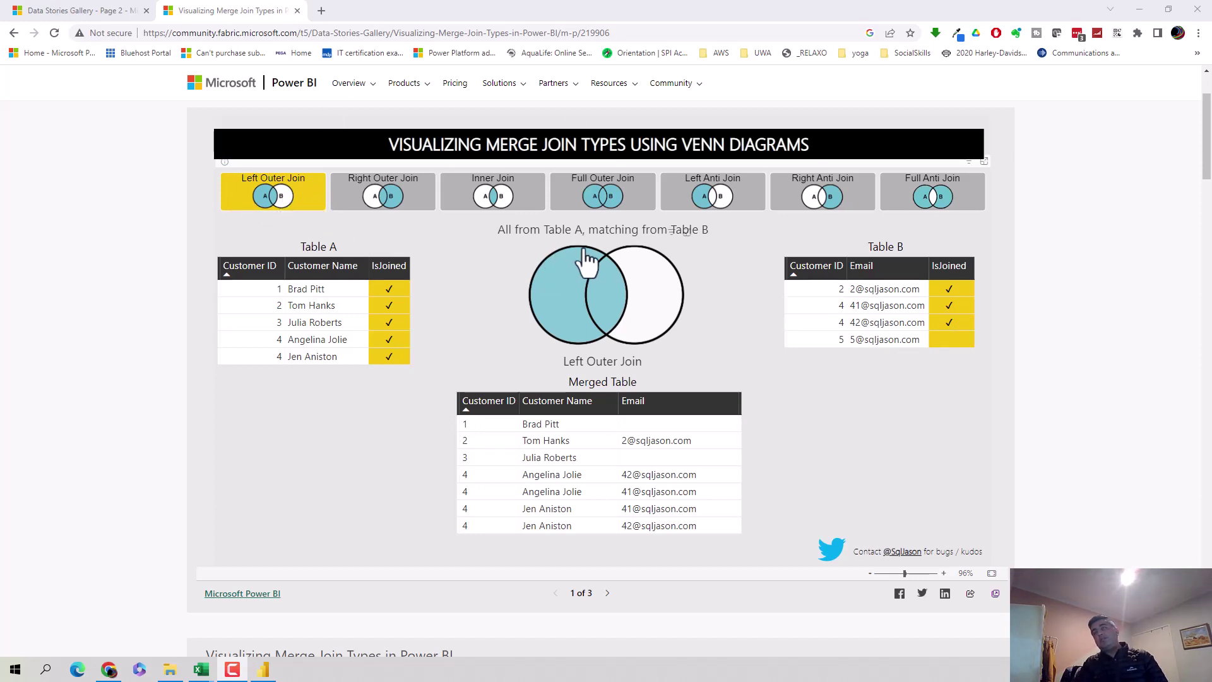
# Bring the Customers workbook forward and autofit column C to its LocationID header.
pyautogui.moveTo(573, 253)
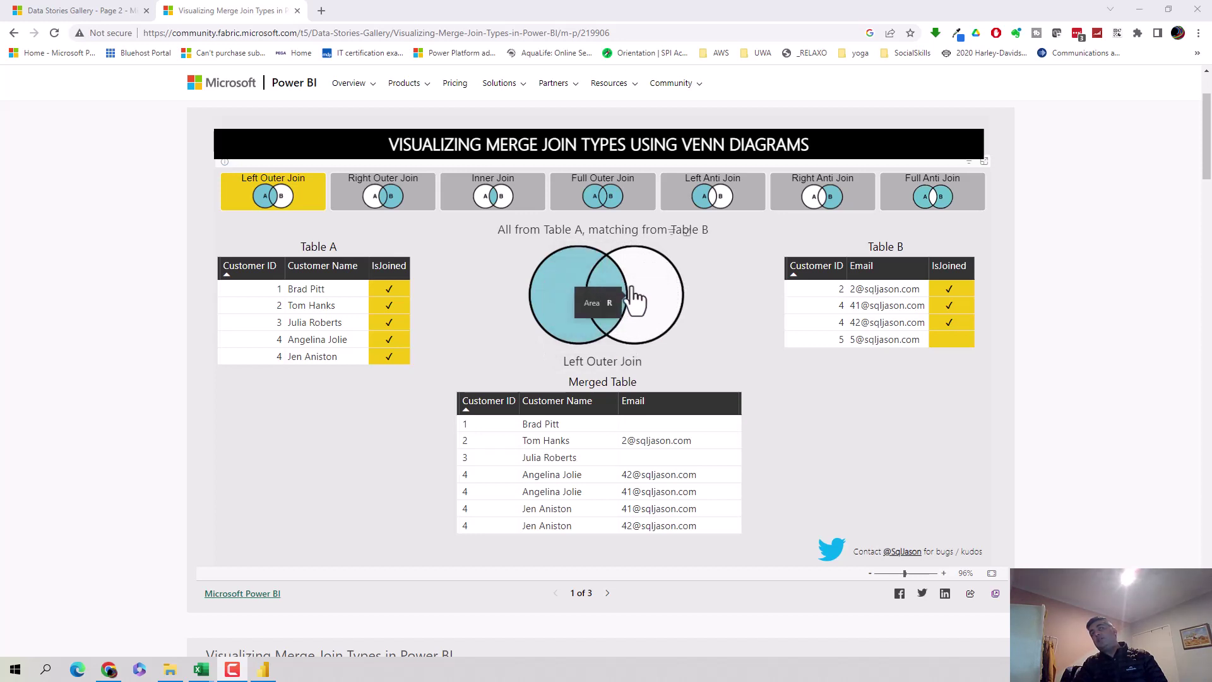
pyautogui.moveTo(607, 278)
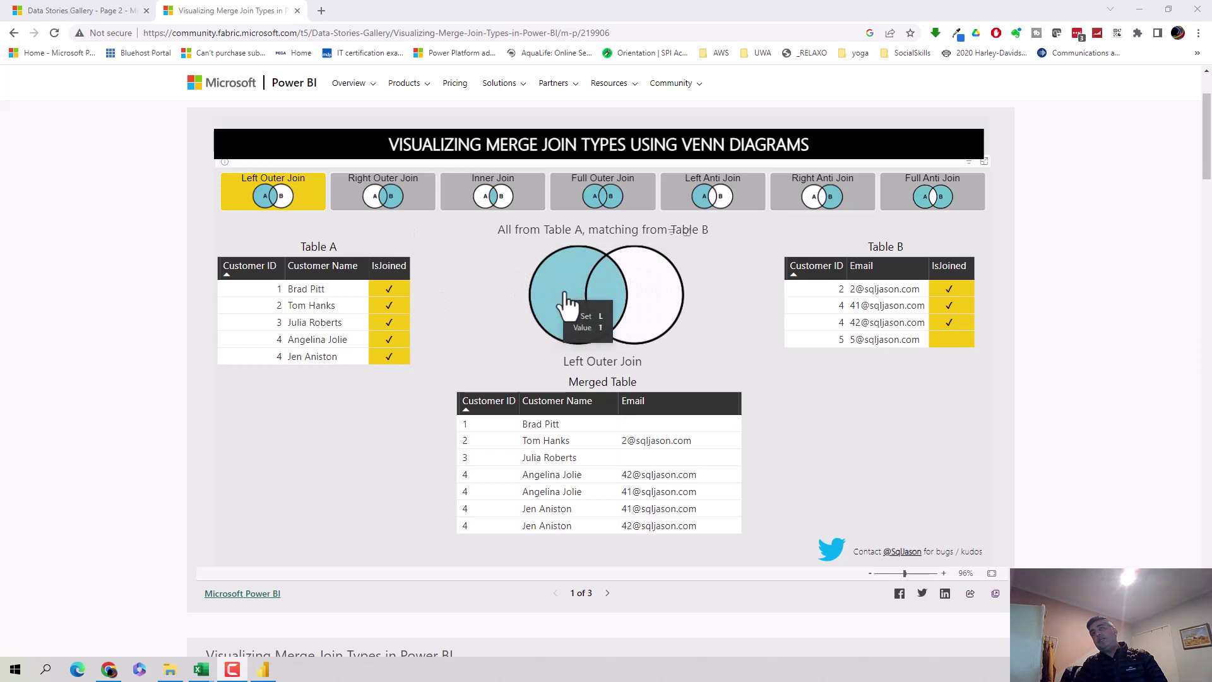
pyautogui.moveTo(545, 281)
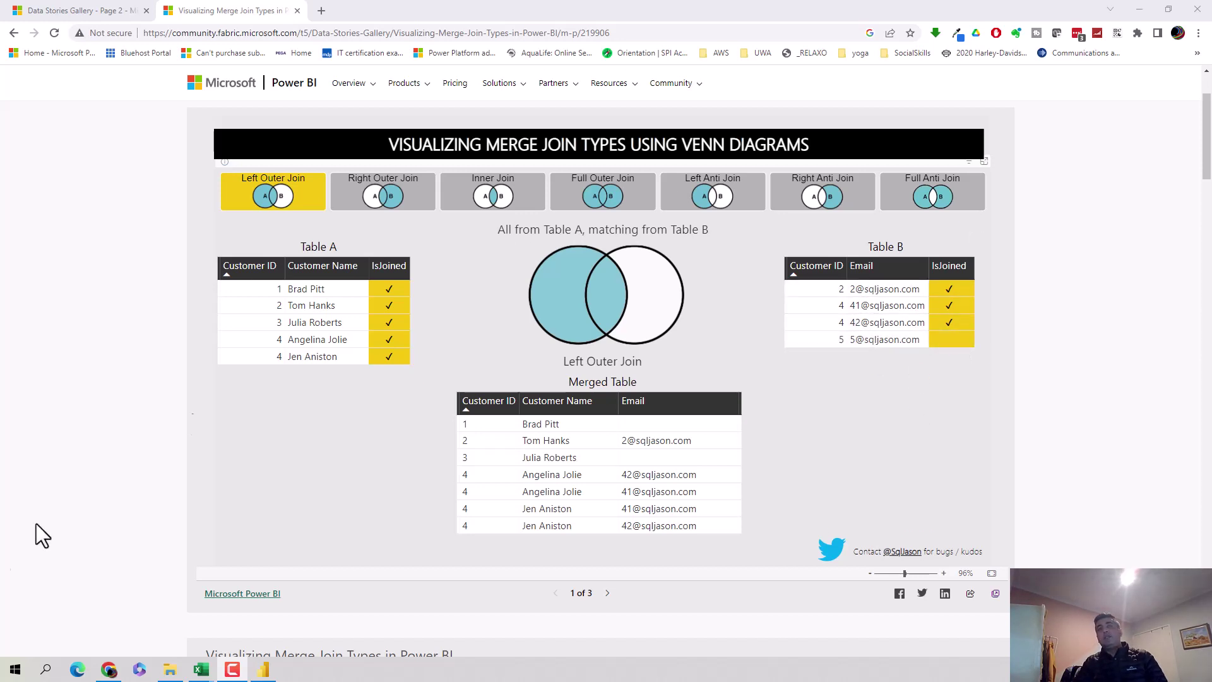
pyautogui.moveTo(200, 669)
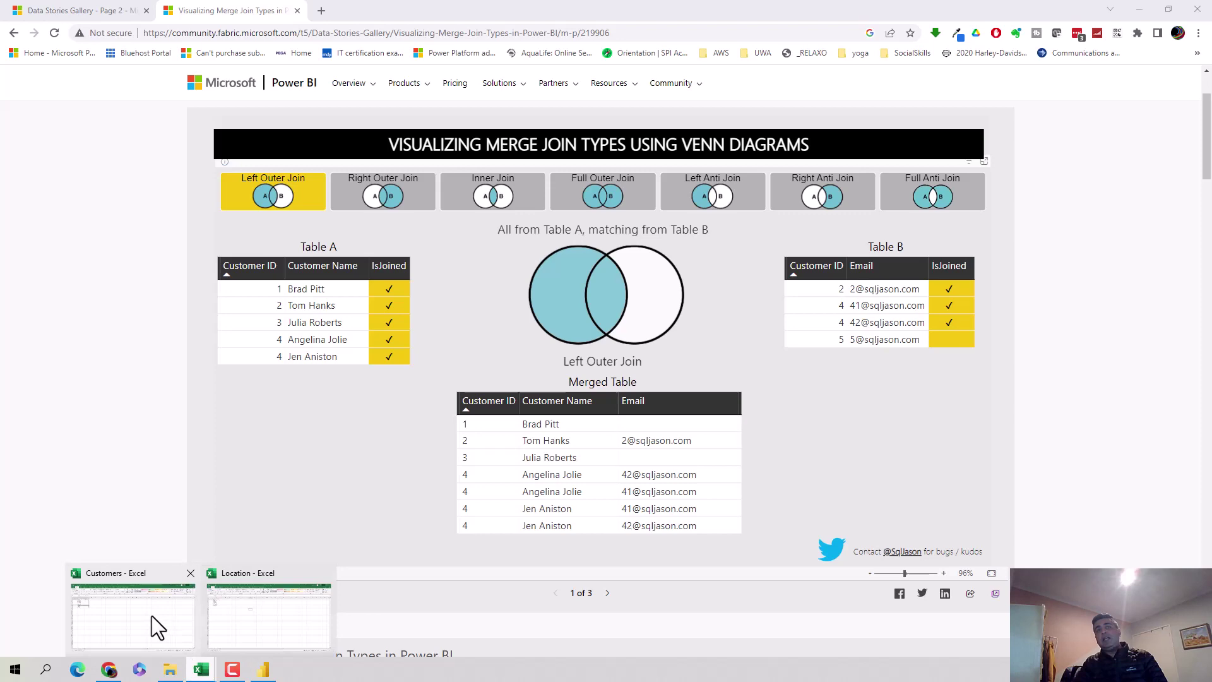
pyautogui.click(152, 616)
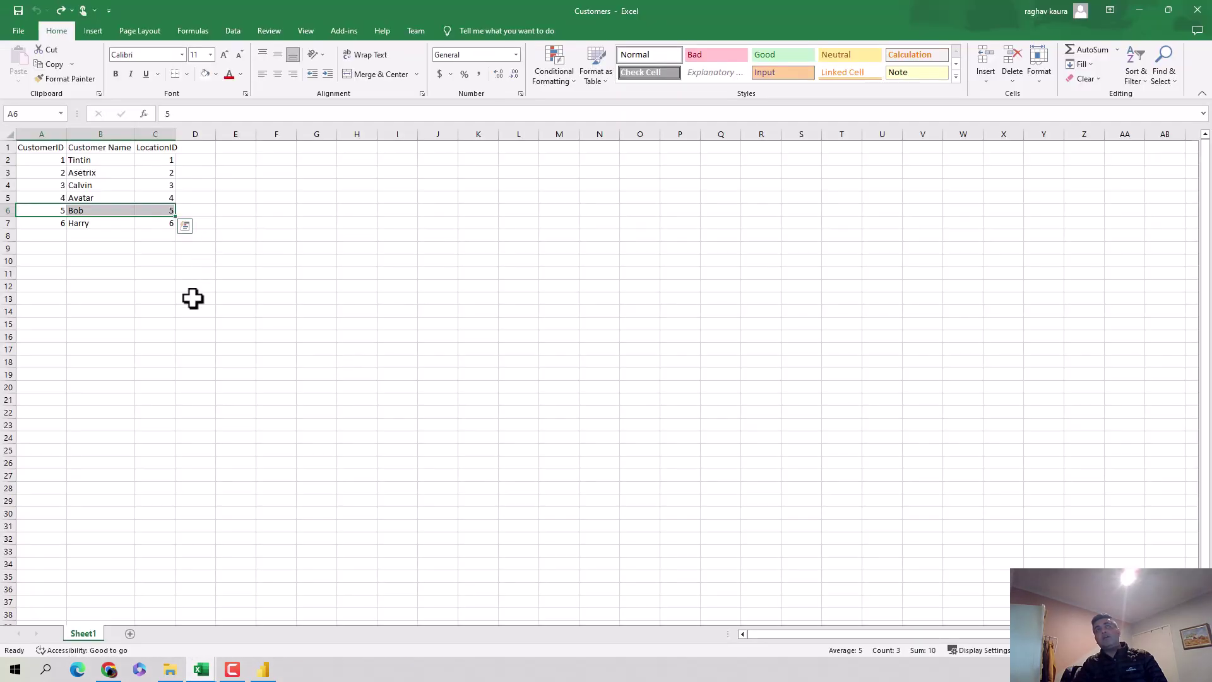
pyautogui.click(193, 298)
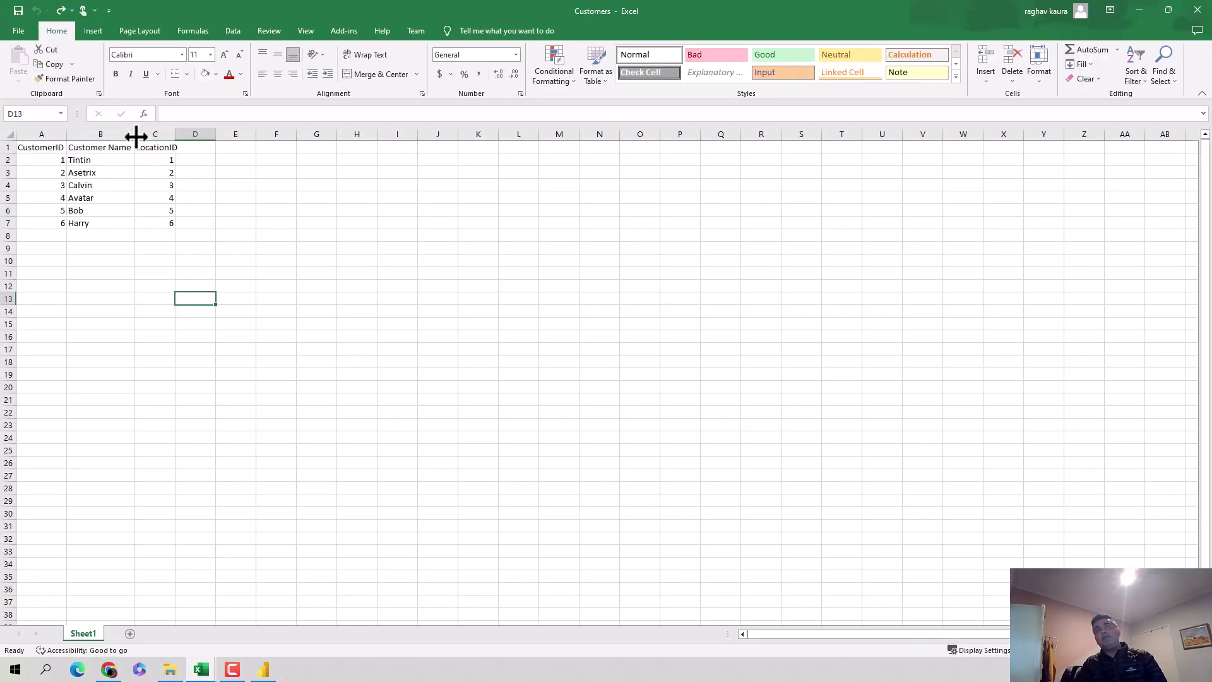
pyautogui.doubleClick(176, 131)
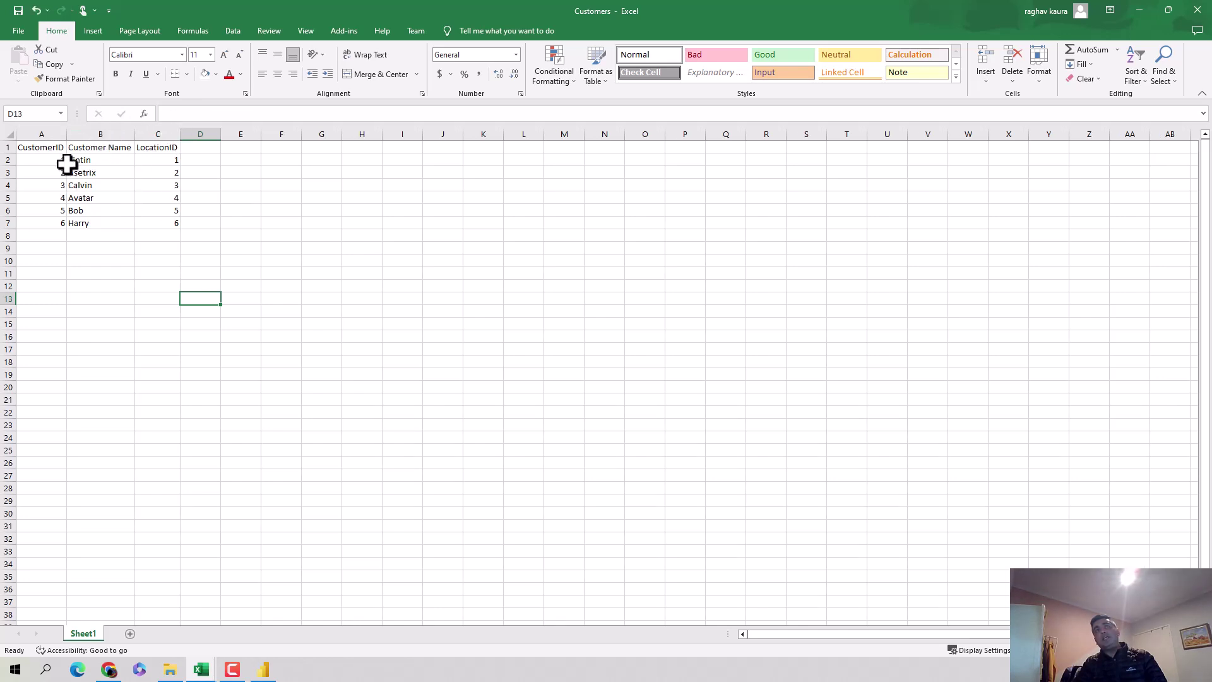
# Go through each customer and their LocationID, from Tintin (1) to Harry (6).
pyautogui.click(78, 160)
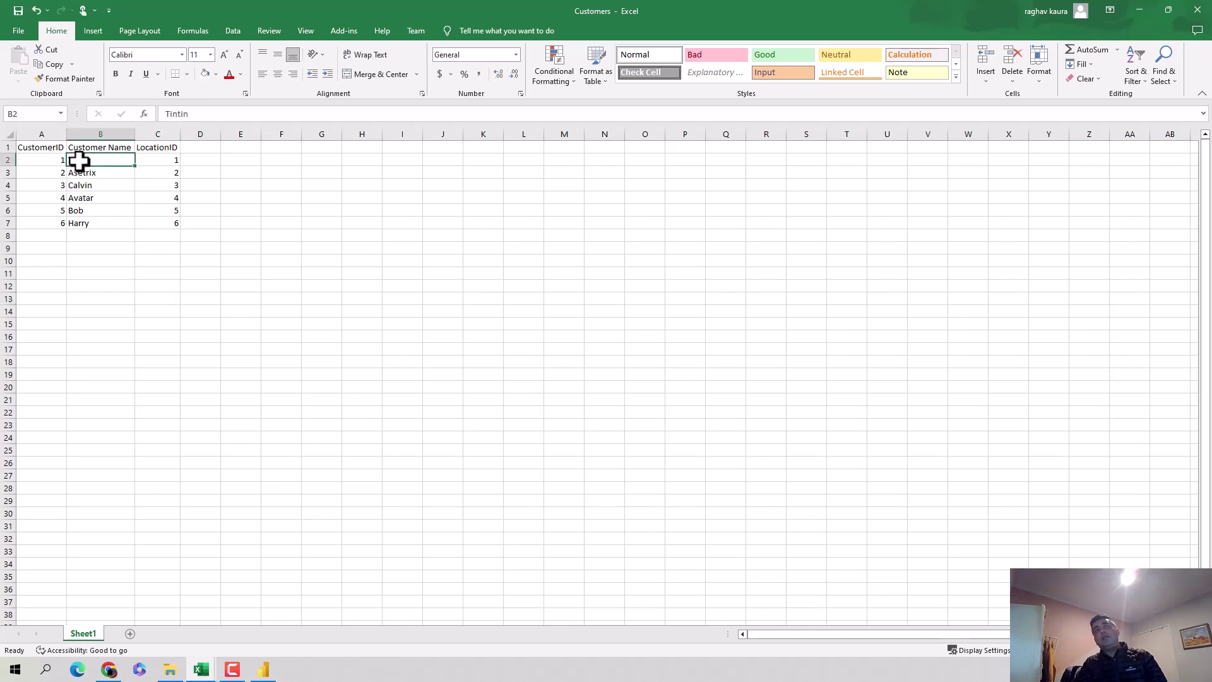
pyautogui.click(157, 160)
pyautogui.click(55, 179)
pyautogui.click(177, 169)
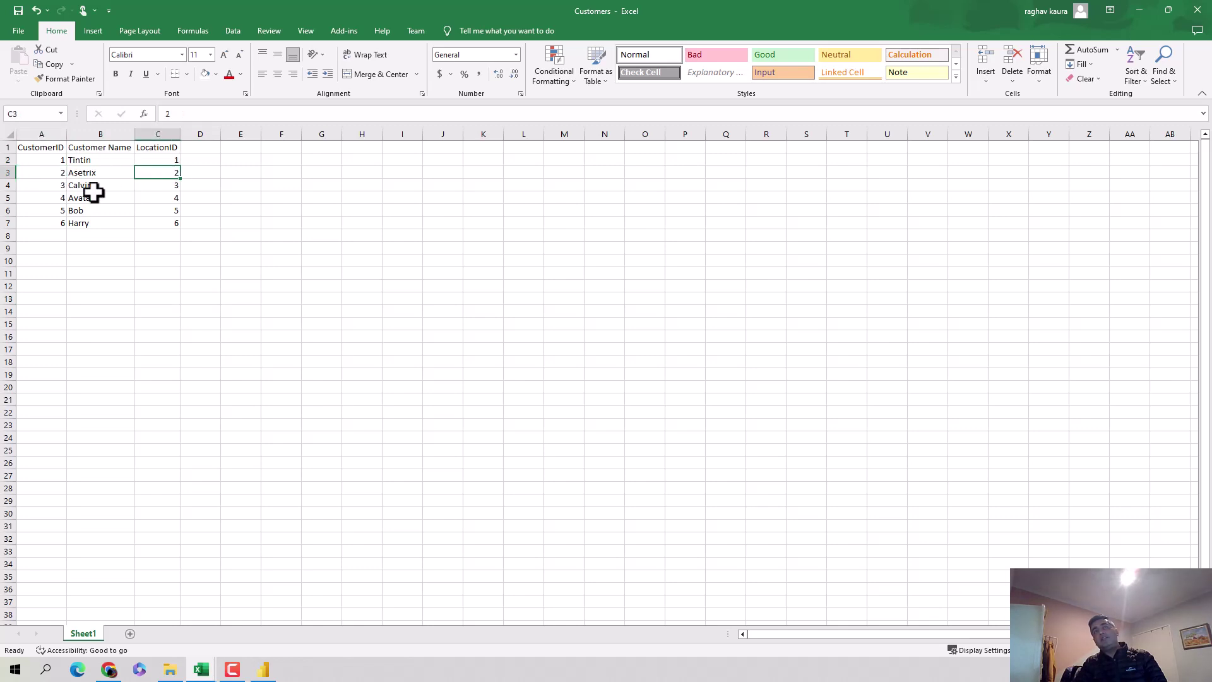
pyautogui.click(49, 190)
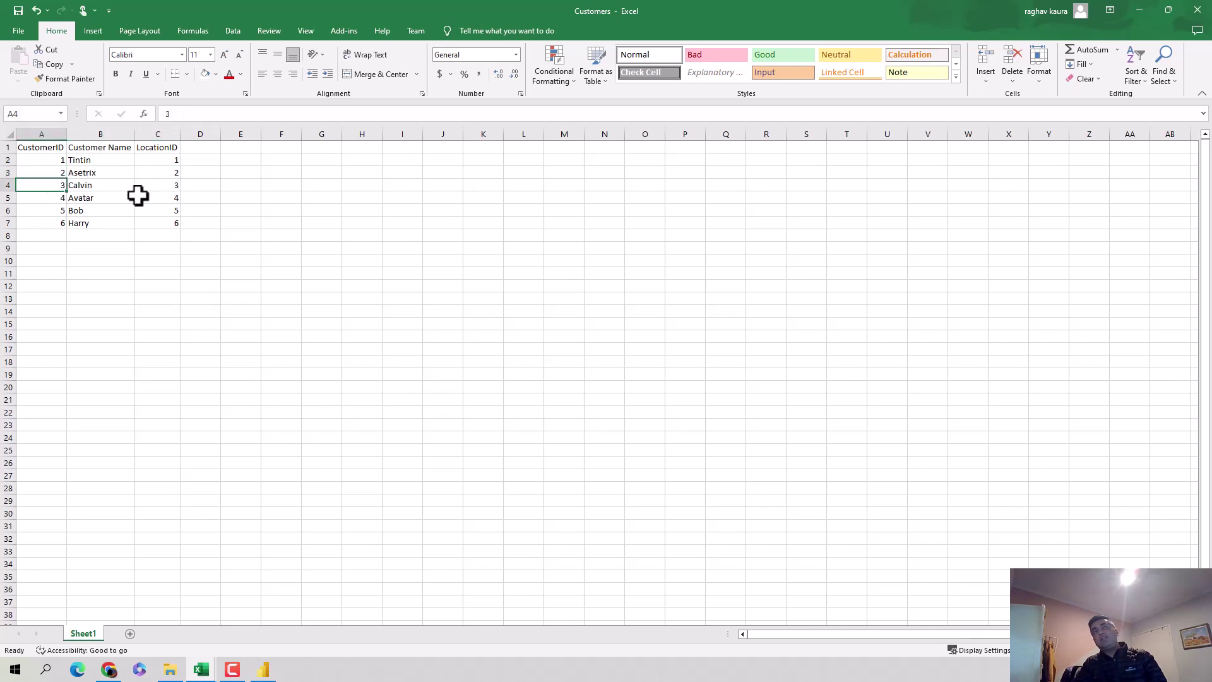
pyautogui.click(168, 195)
pyautogui.click(95, 211)
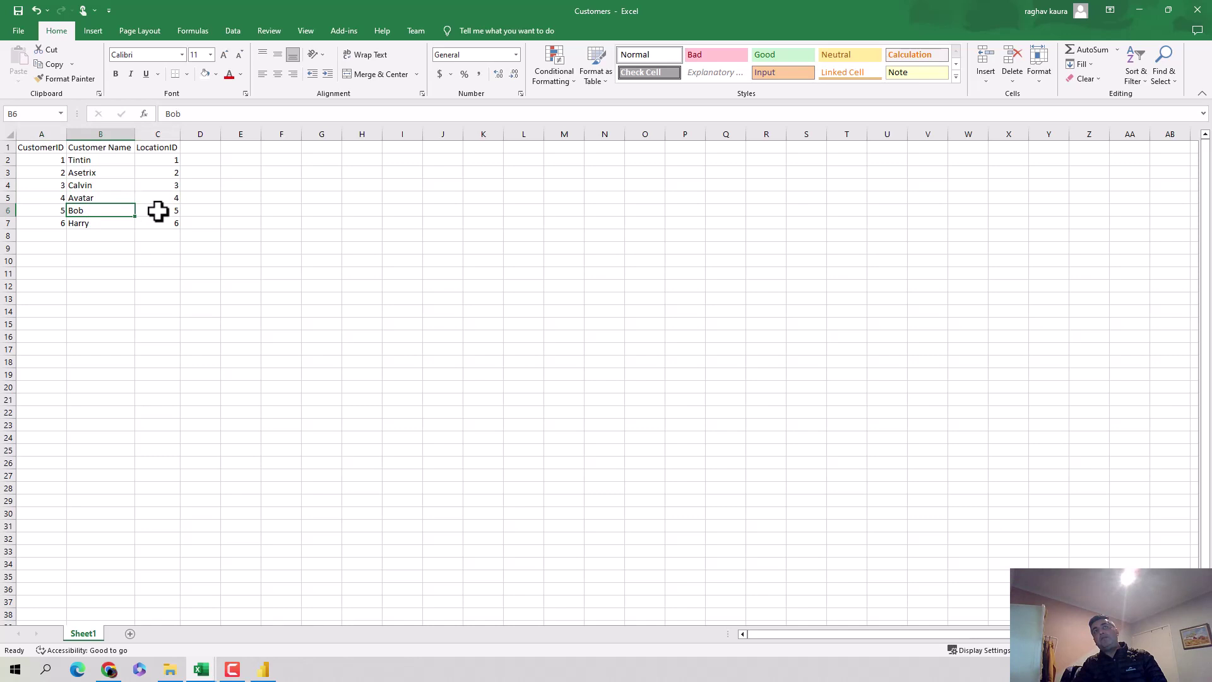
pyautogui.click(158, 211)
pyautogui.click(101, 225)
pyautogui.click(158, 222)
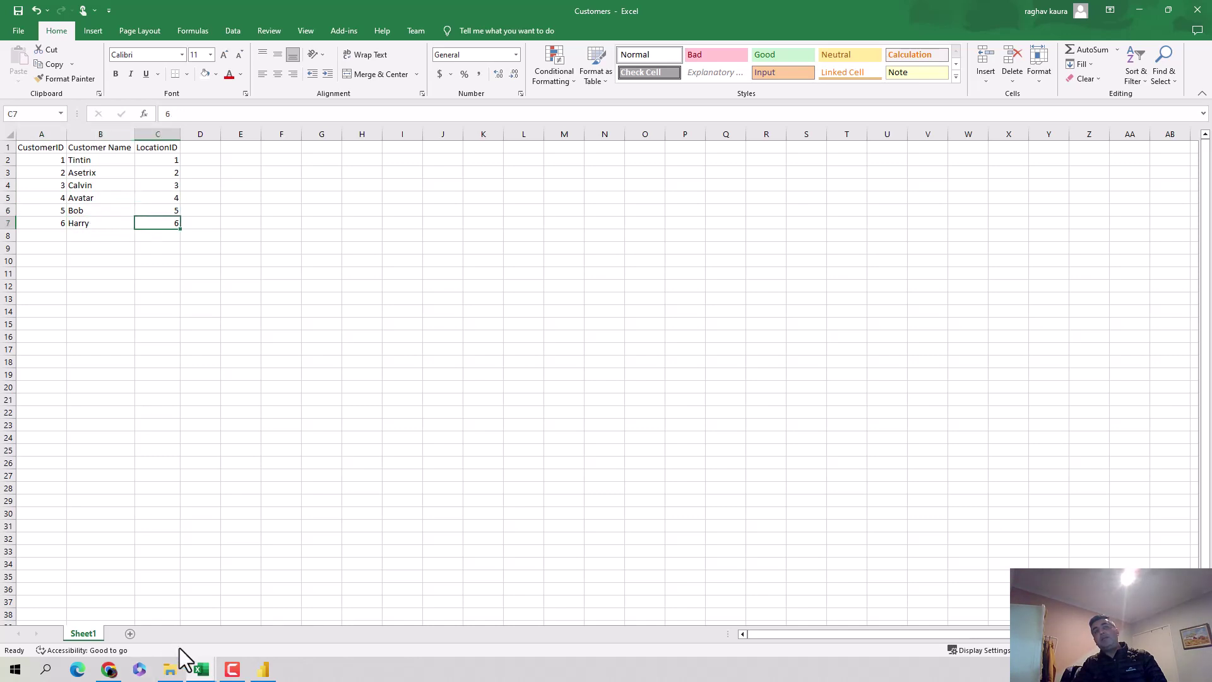
# In the Location workbook, highlight the Belgium, Holland and England rows.
pyautogui.moveTo(201, 671)
pyautogui.click(251, 631)
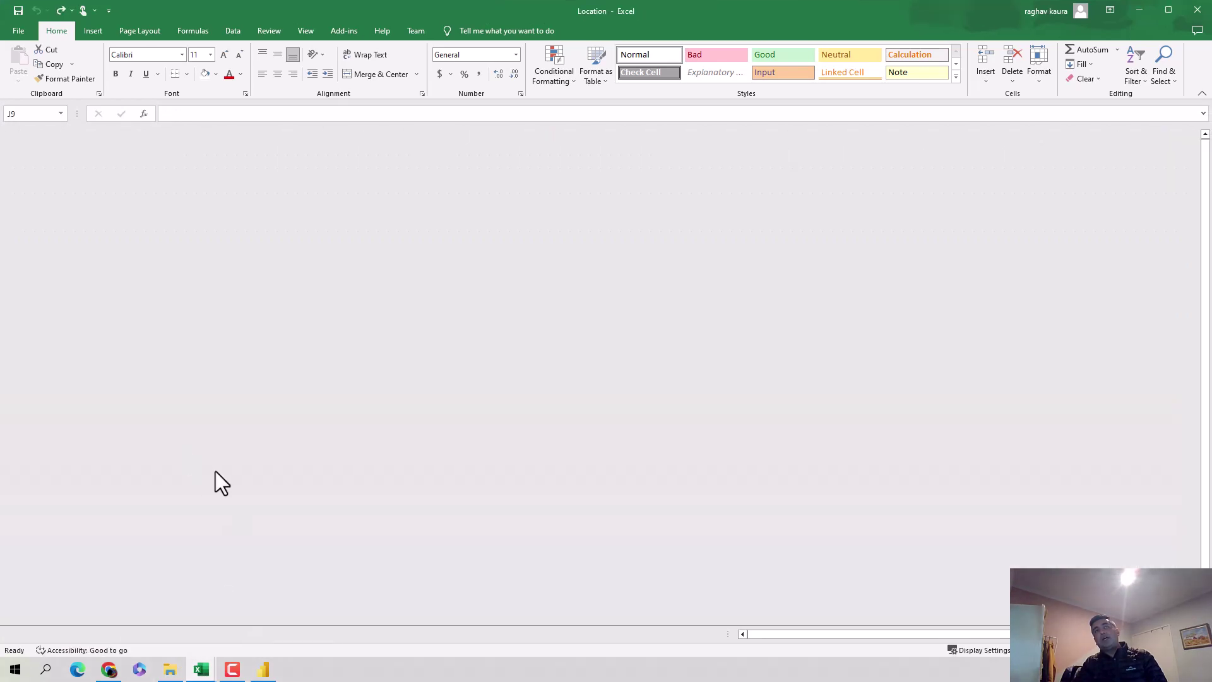
pyautogui.click(255, 299)
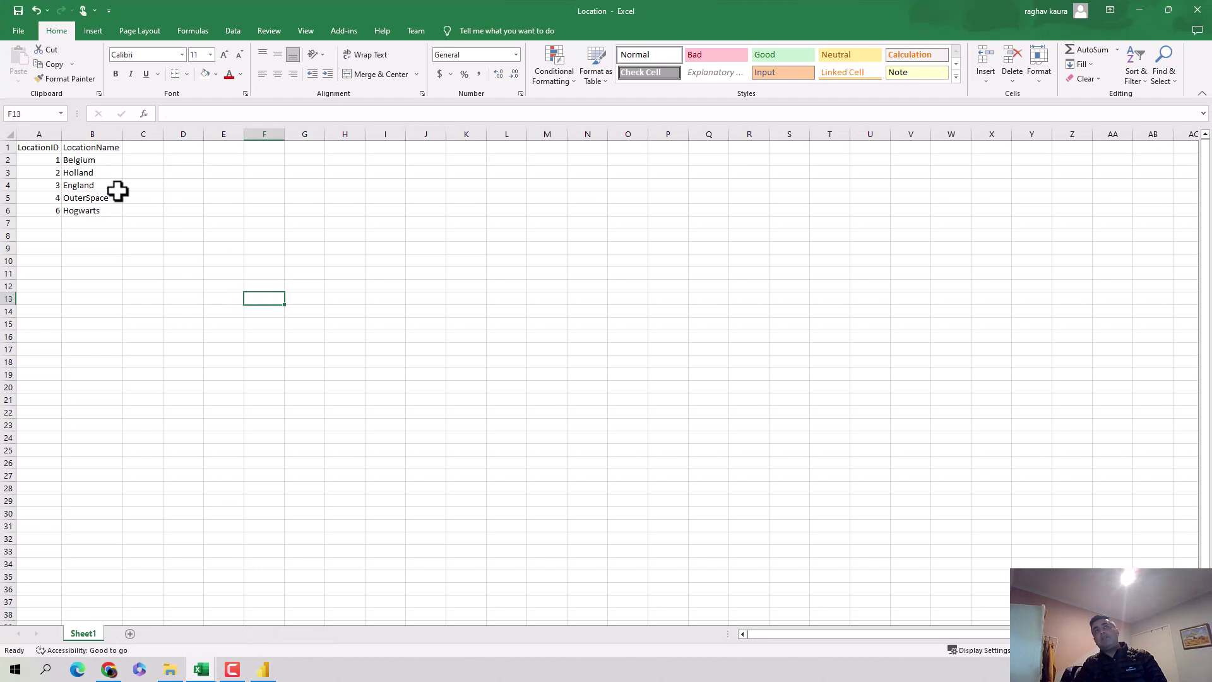
pyautogui.moveTo(50, 159); pyautogui.dragTo(92, 171)
pyautogui.moveTo(18, 185); pyautogui.dragTo(84, 208)
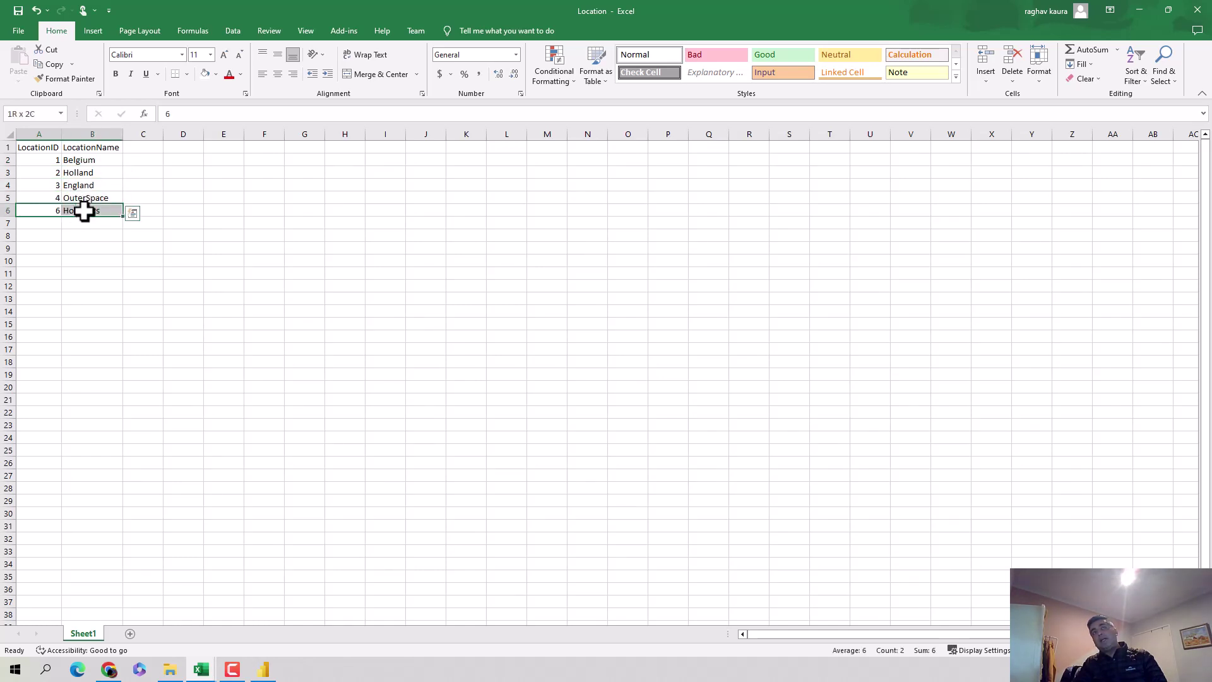
# In Customers, select the customer records and point out Bob's LocationID 5, then return to Location.
pyautogui.moveTo(201, 673)
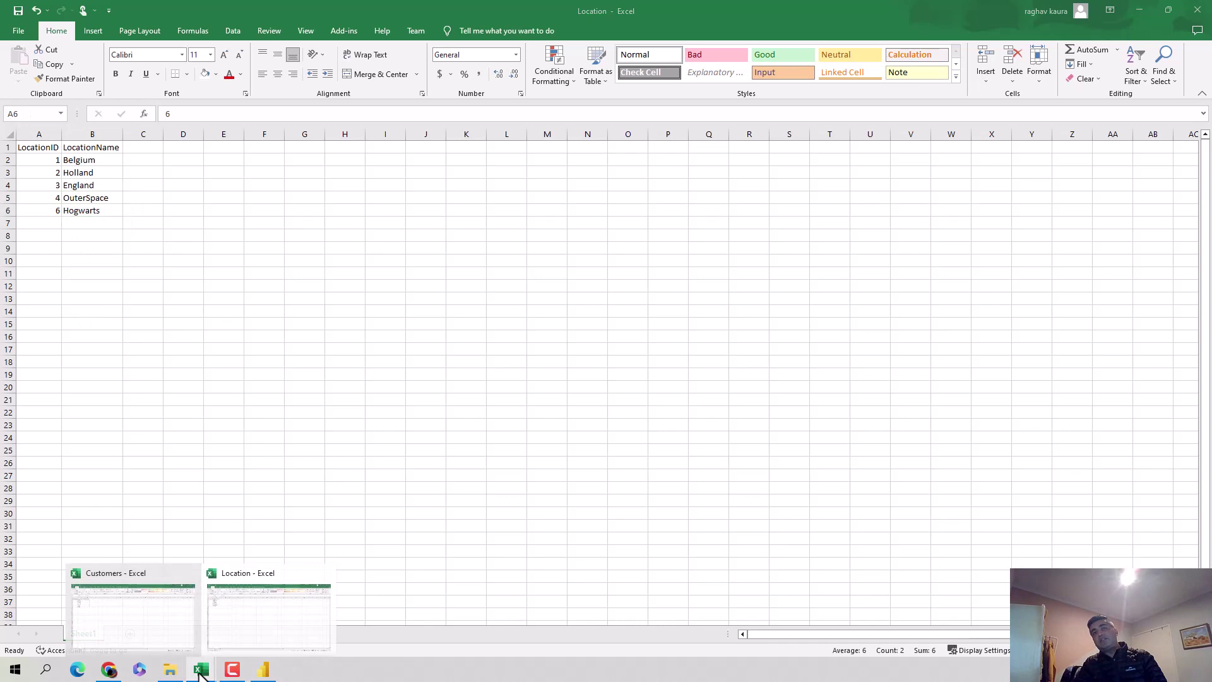
pyautogui.click(147, 600)
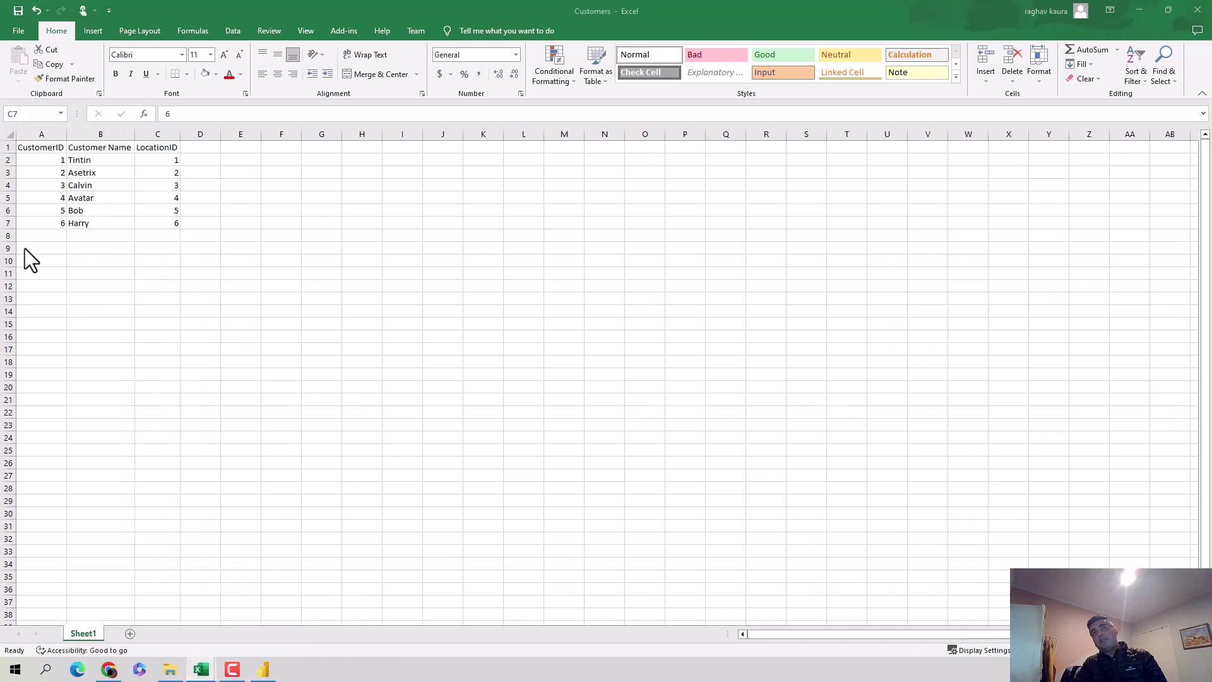
pyautogui.click(59, 210)
pyautogui.moveTo(56, 161); pyautogui.dragTo(161, 223)
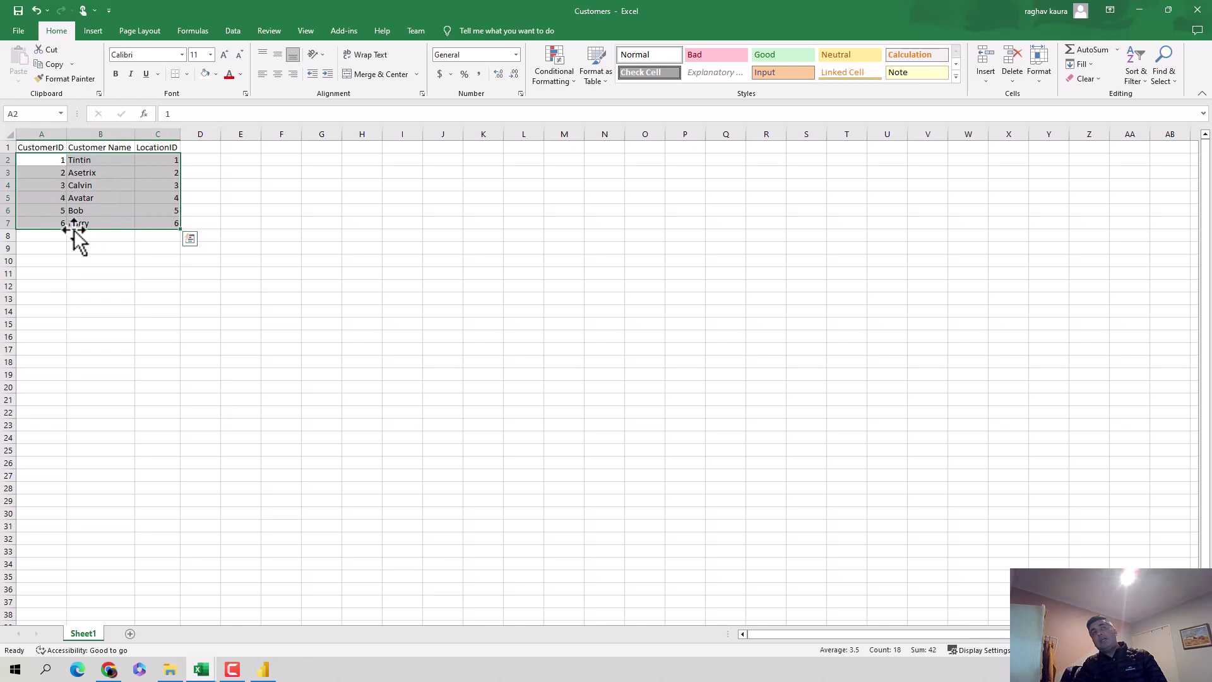
pyautogui.click(58, 210)
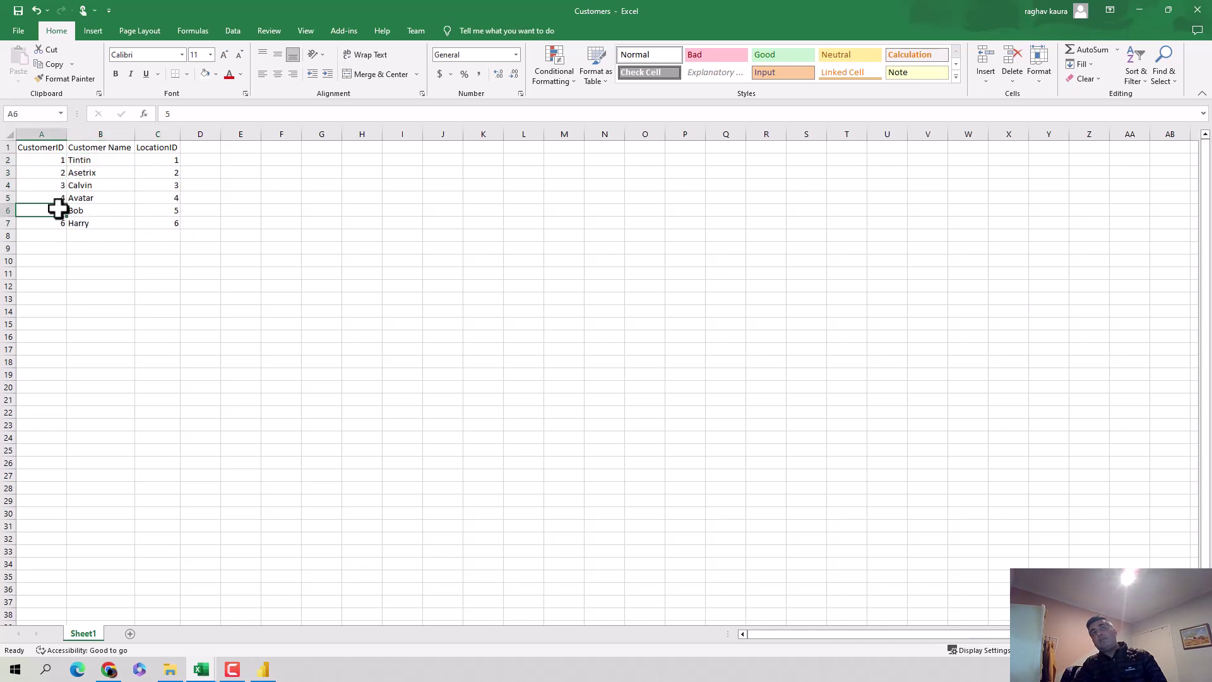
pyautogui.click(159, 211)
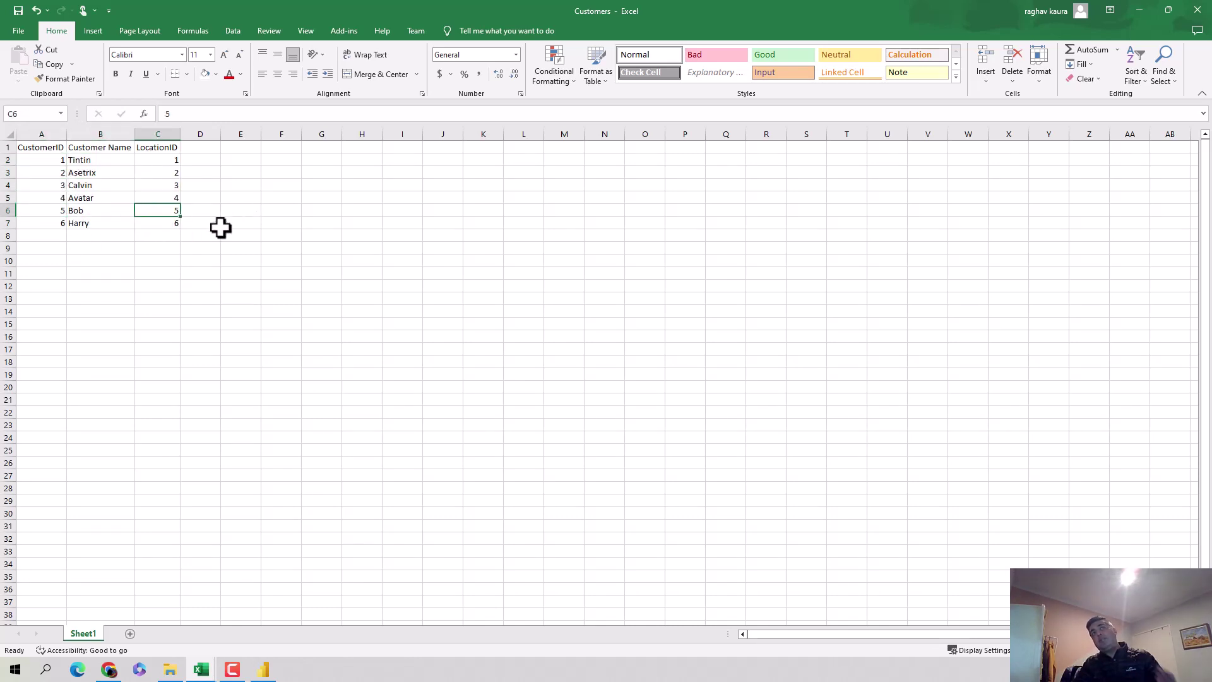
pyautogui.moveTo(51, 158); pyautogui.dragTo(85, 221)
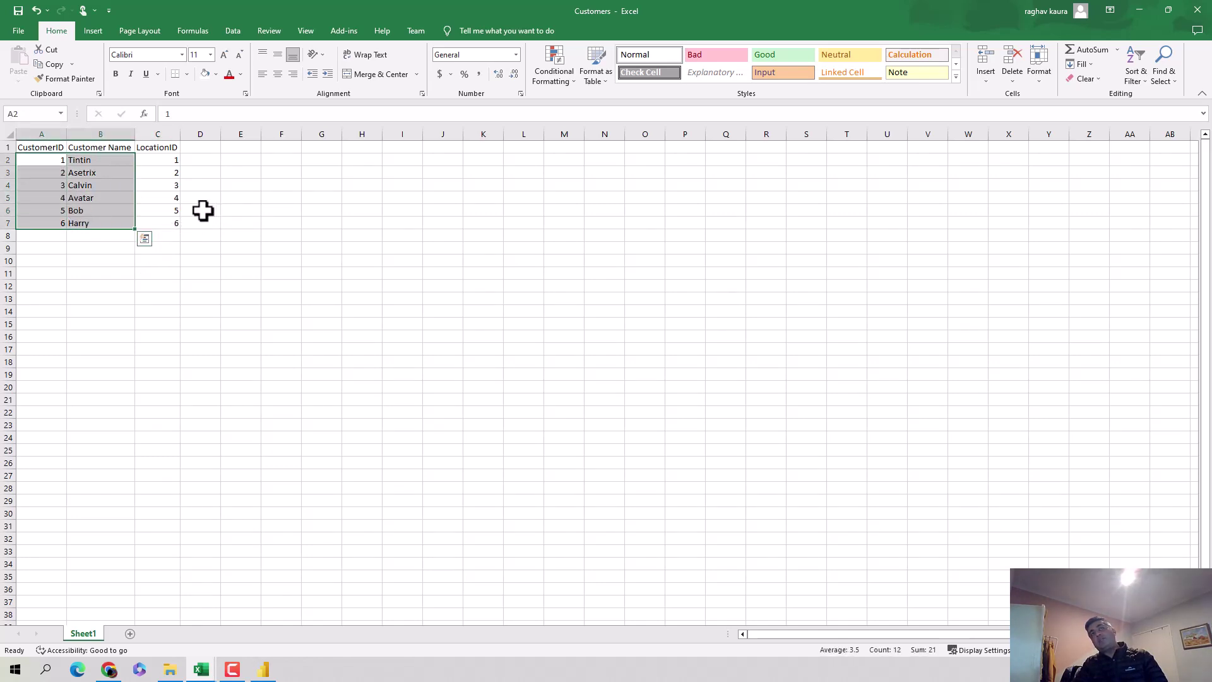
pyautogui.click(103, 211)
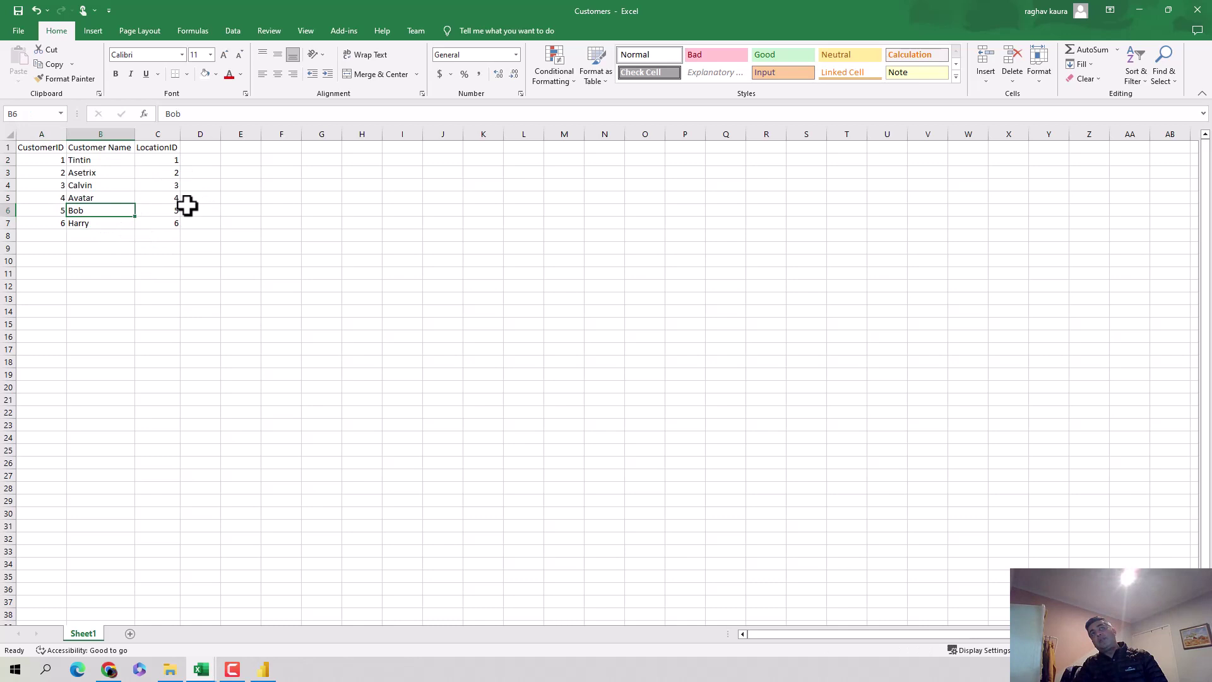
pyautogui.click(201, 212)
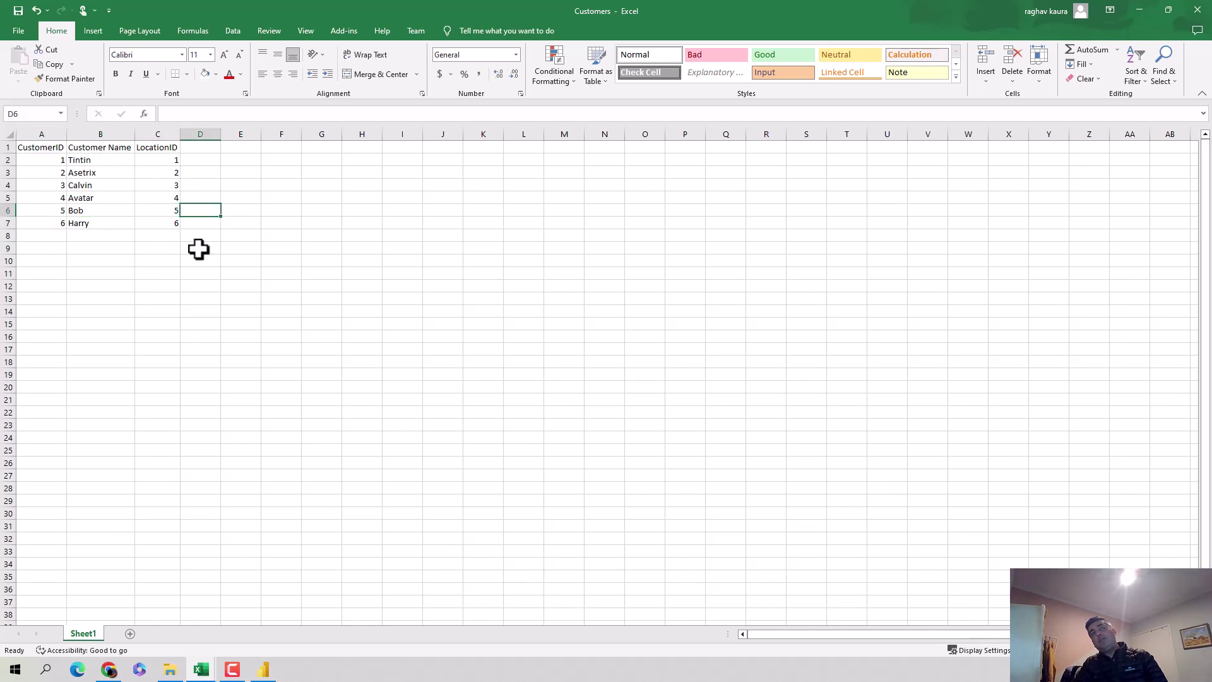
pyautogui.hotkey('alt', 'Tab')
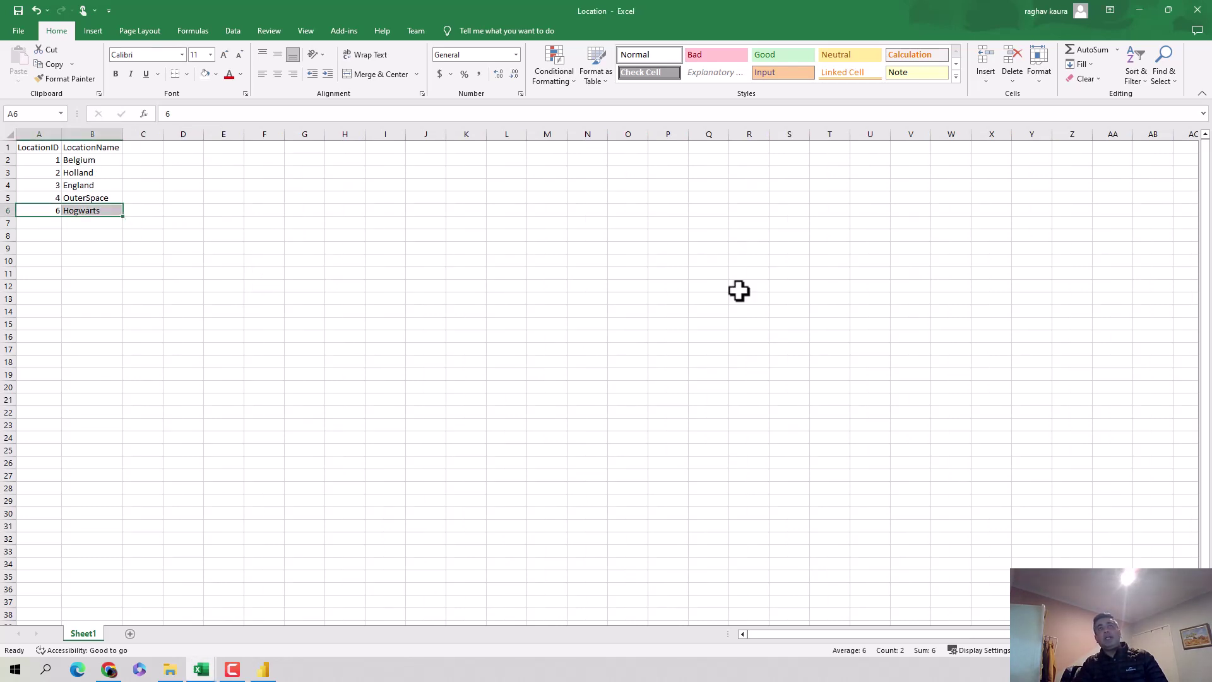
# Add a new Location row with LocationID 7 and name Delhi.
pyautogui.click(53, 229)
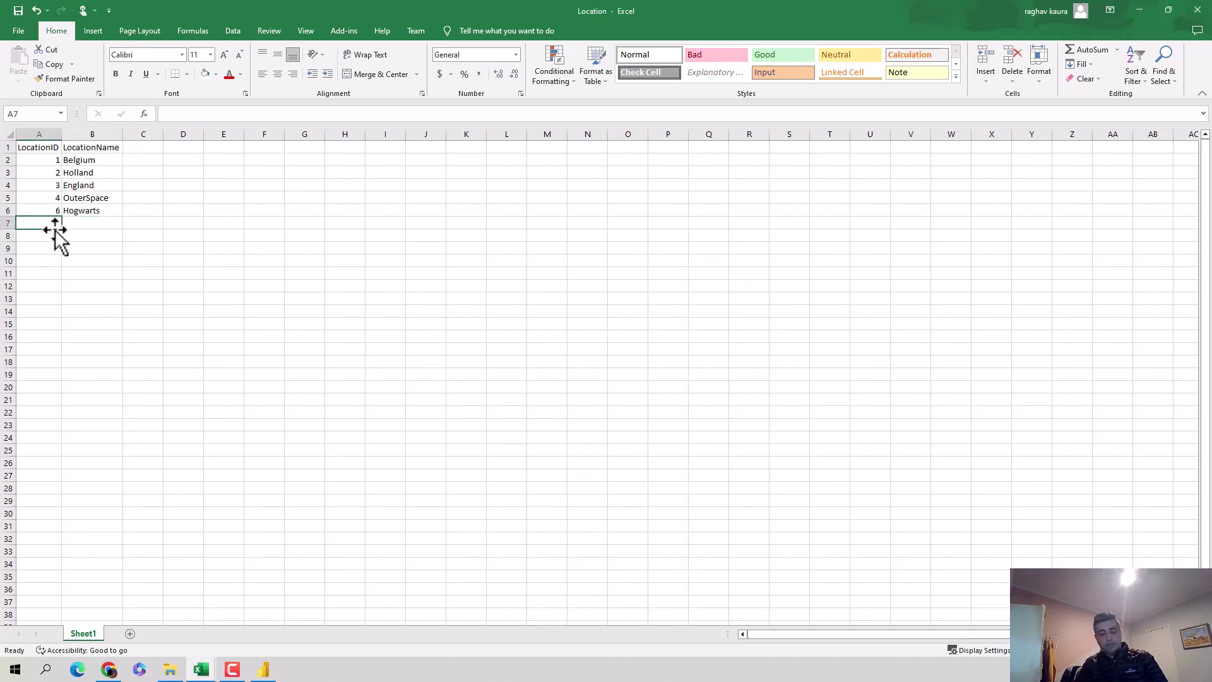
pyautogui.press('Right')
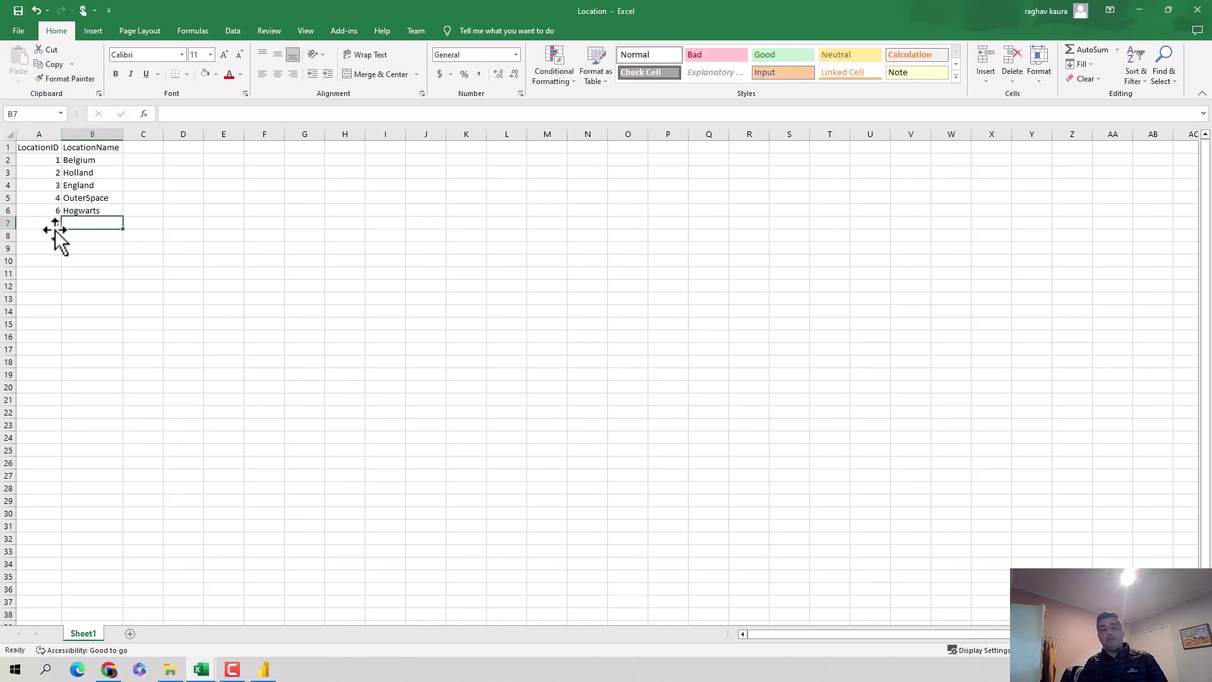
pyautogui.write('De')
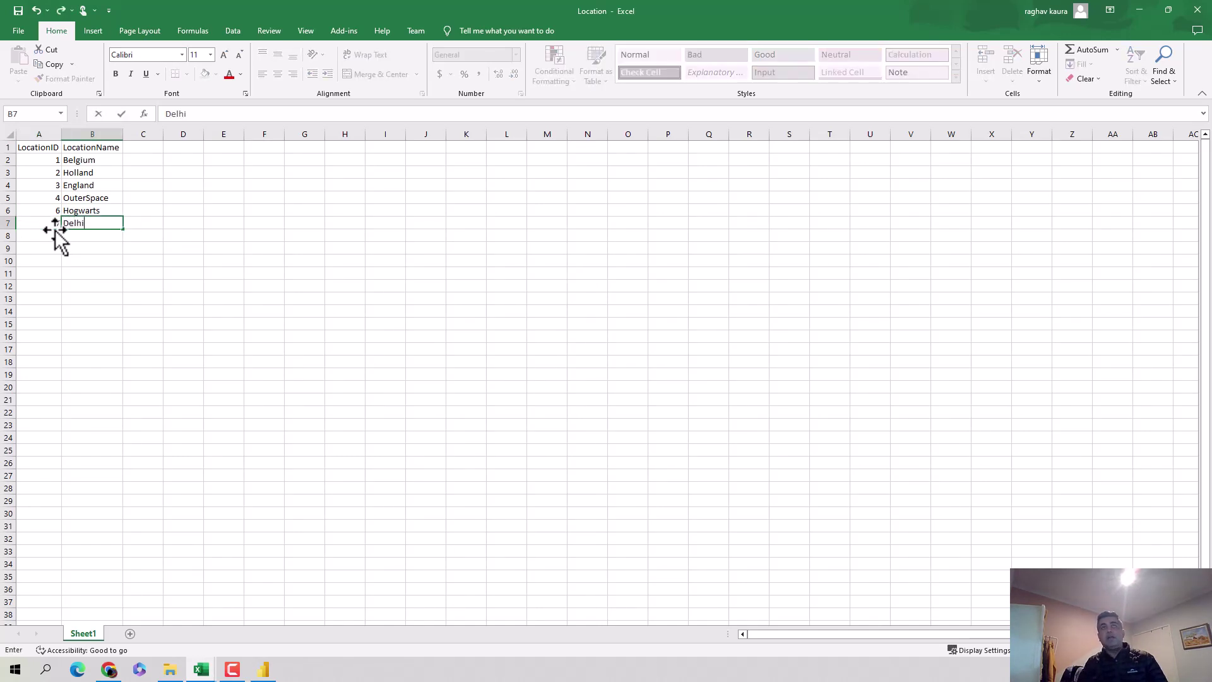
pyautogui.write('lhi')
pyautogui.press('Return')
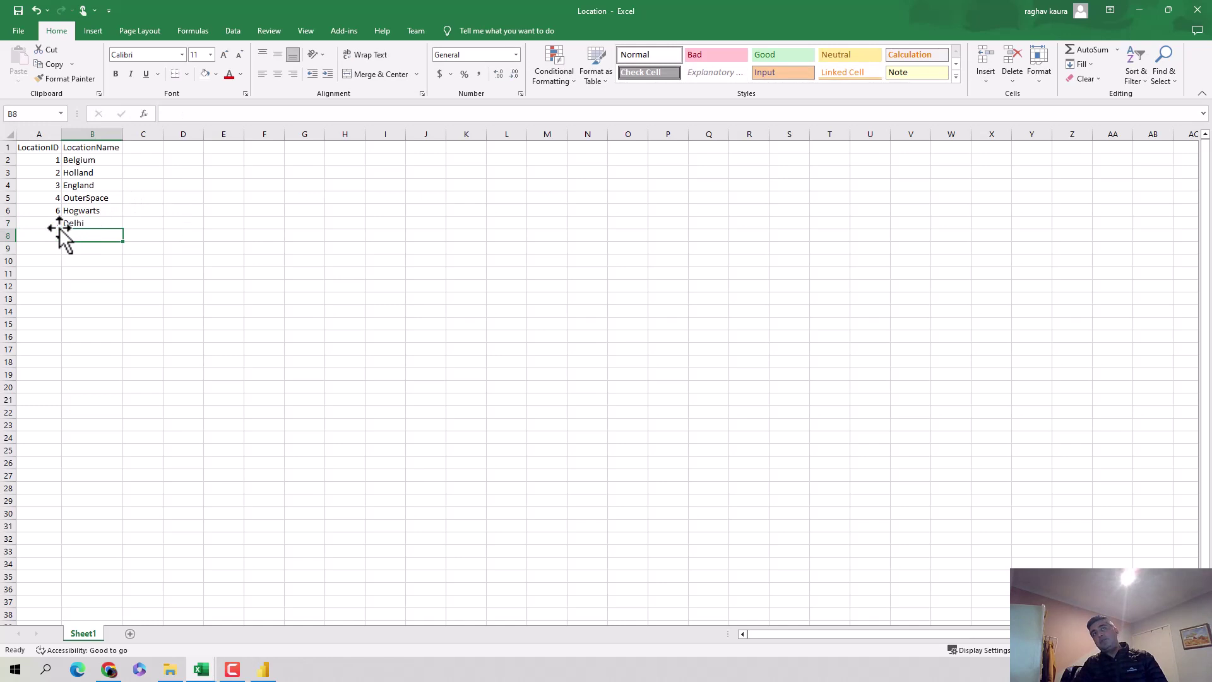
pyautogui.click(40, 222)
pyautogui.write('7')
pyautogui.press('Return')
pyautogui.moveTo(40, 222); pyautogui.dragTo(89, 224)
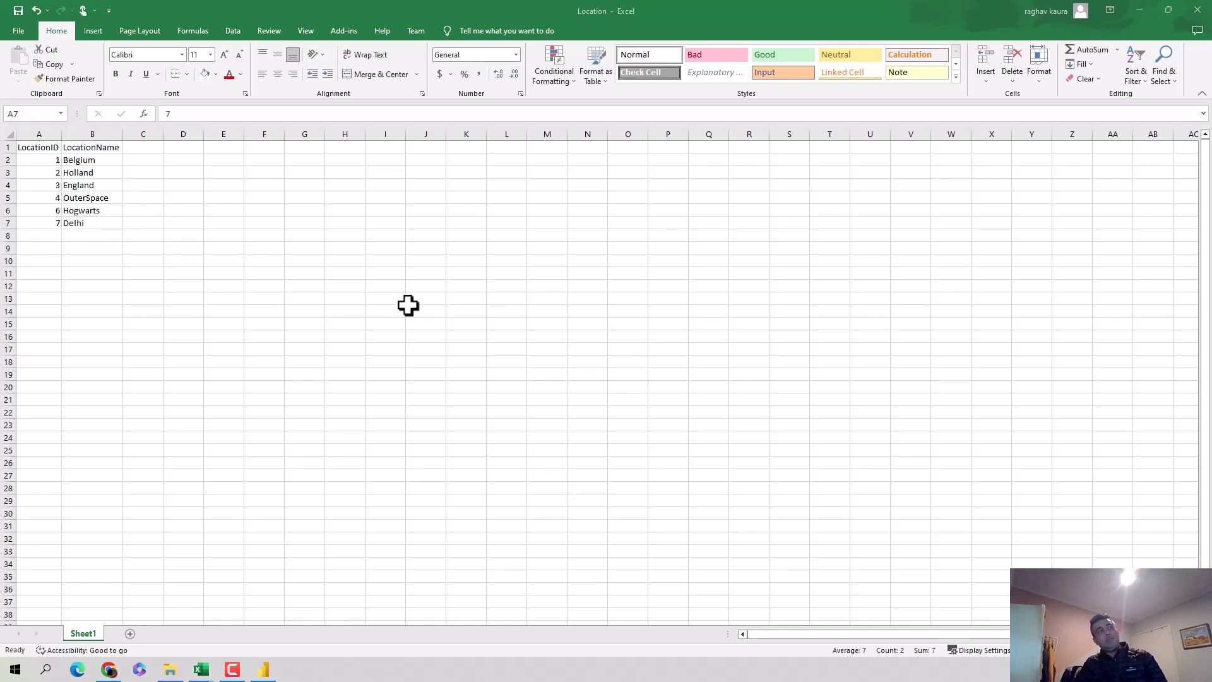
# In Customers, review the LocationIDs in C2:C5 and Bob's LocationID in C6.
pyautogui.hotkey('alt', 'Tab')
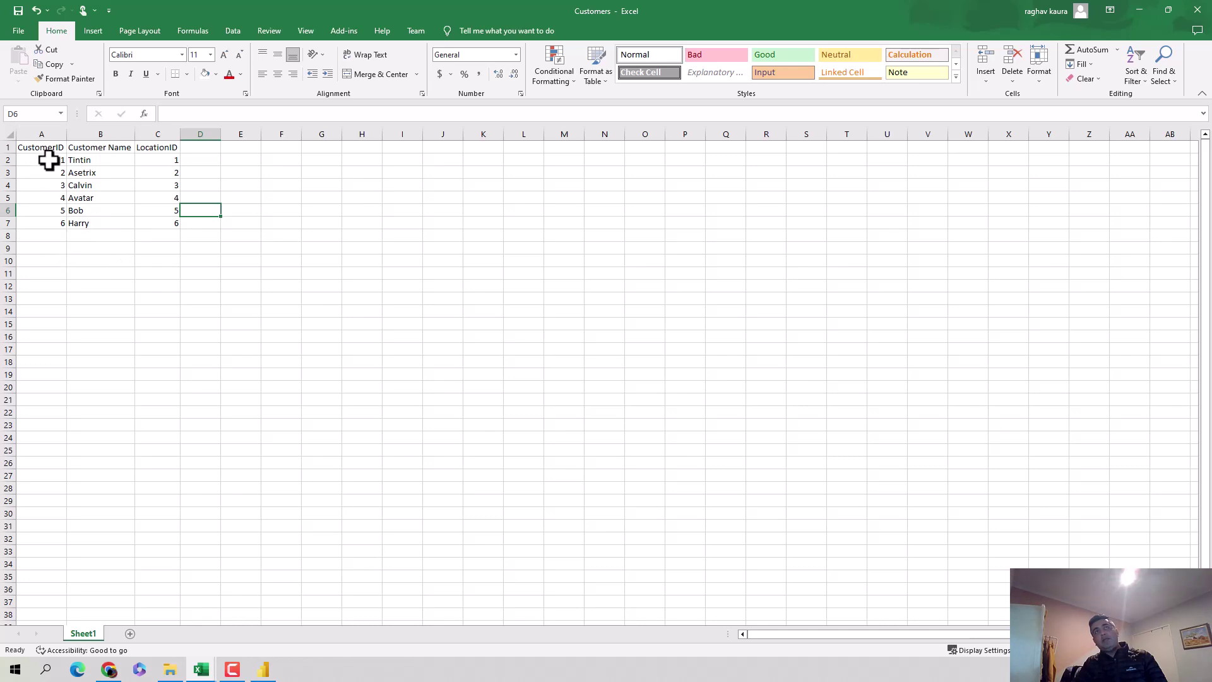
pyautogui.moveTo(49, 161); pyautogui.dragTo(176, 197)
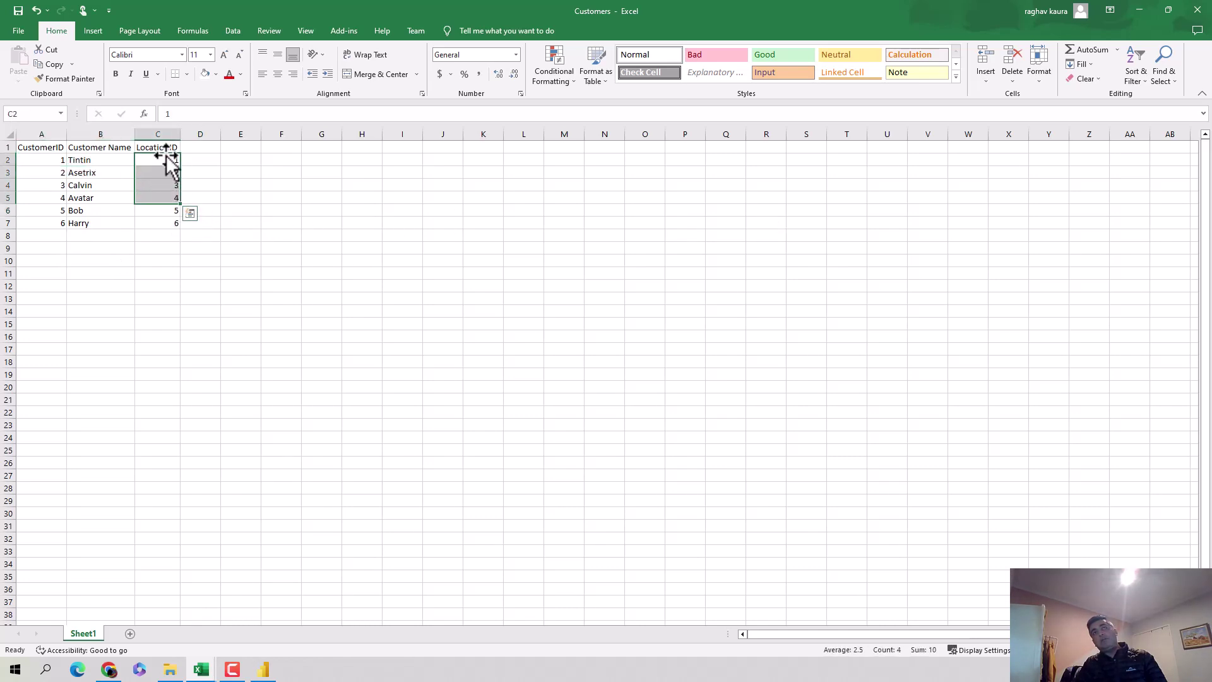
pyautogui.click(154, 213)
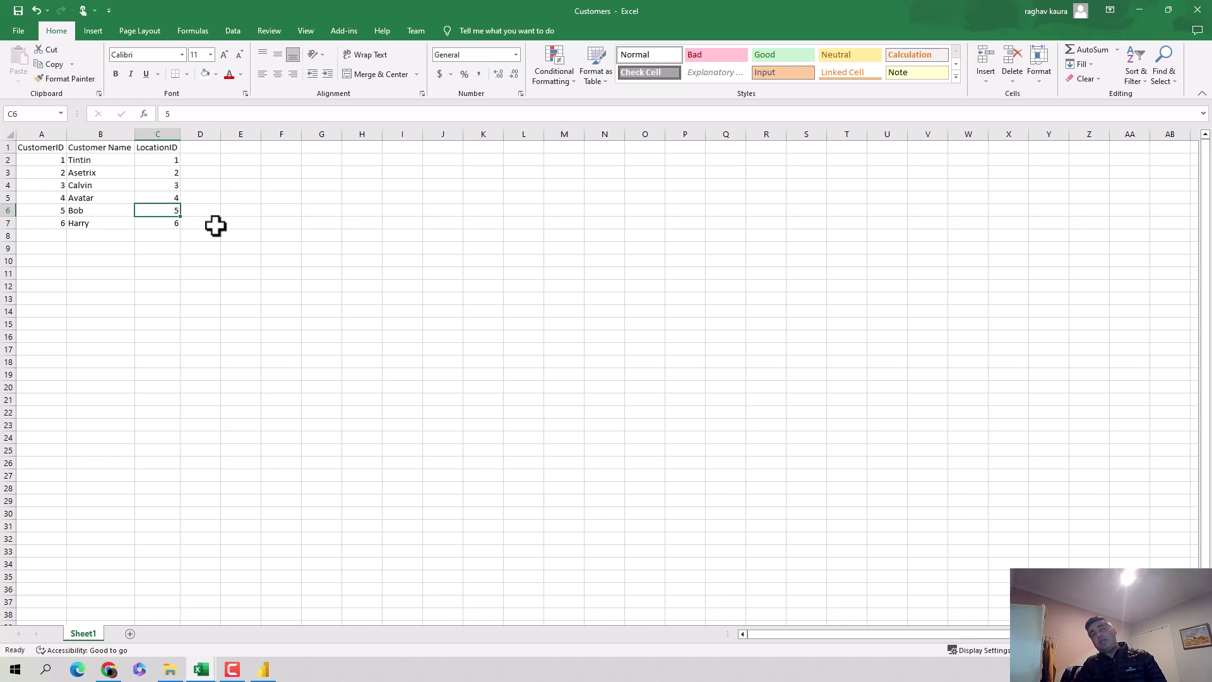
pyautogui.click(159, 235)
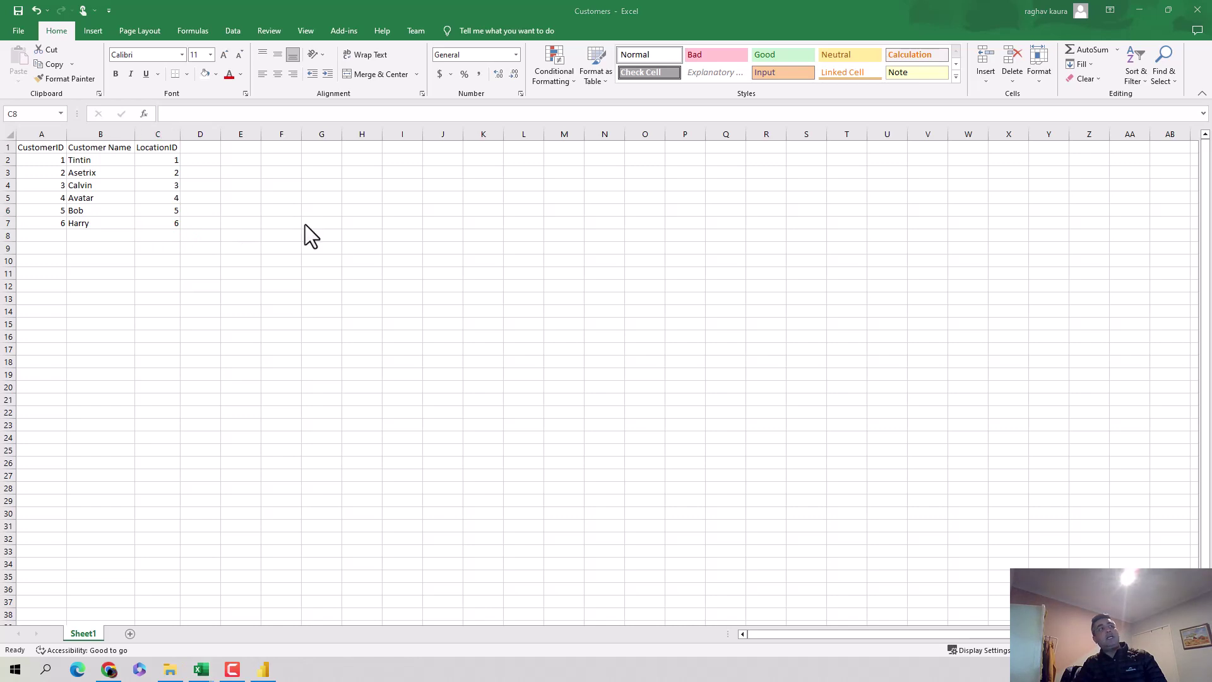
# Apply the yellow Note cell style to the Delhi row A7:B7 and bring up Power BI Desktop.
pyautogui.hotkey('alt', 'Tab')
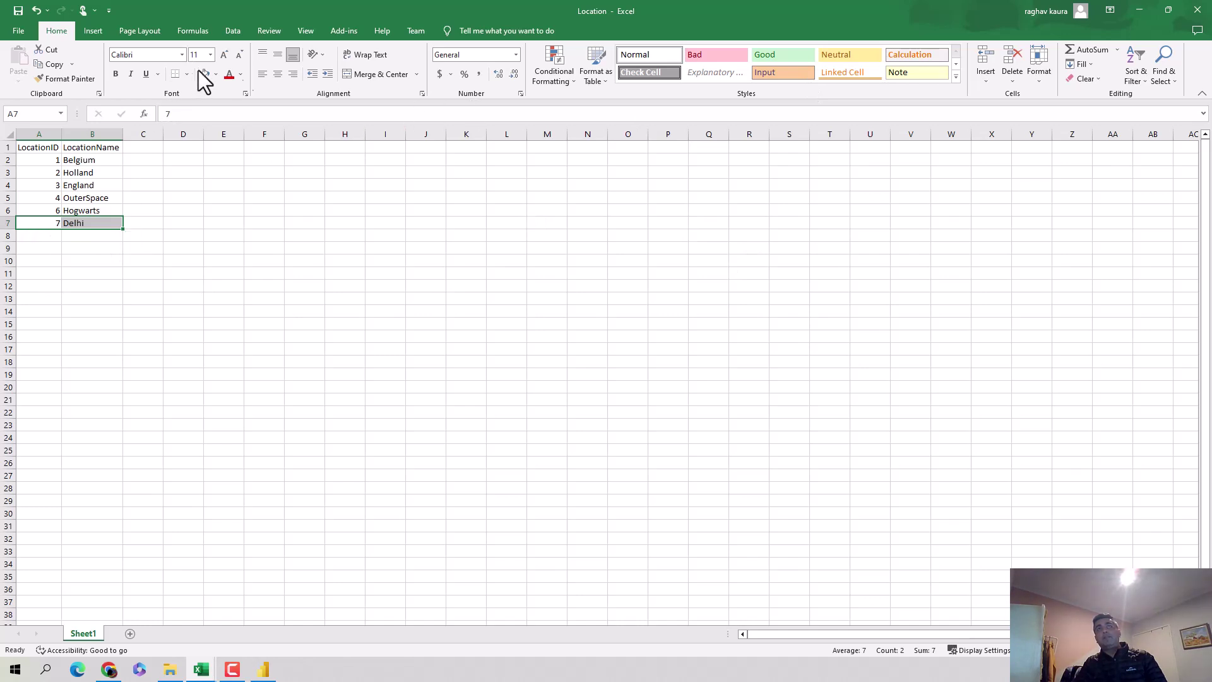
pyautogui.click(915, 73)
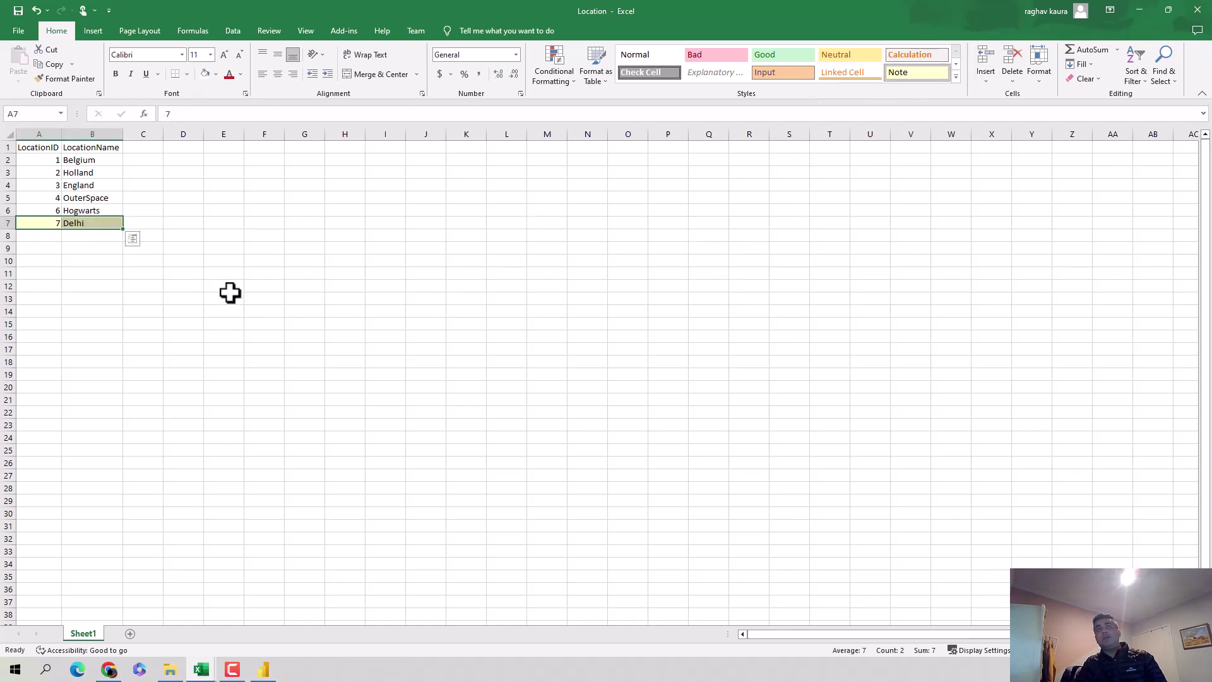
pyautogui.click(192, 262)
pyautogui.moveTo(38, 225); pyautogui.dragTo(113, 223)
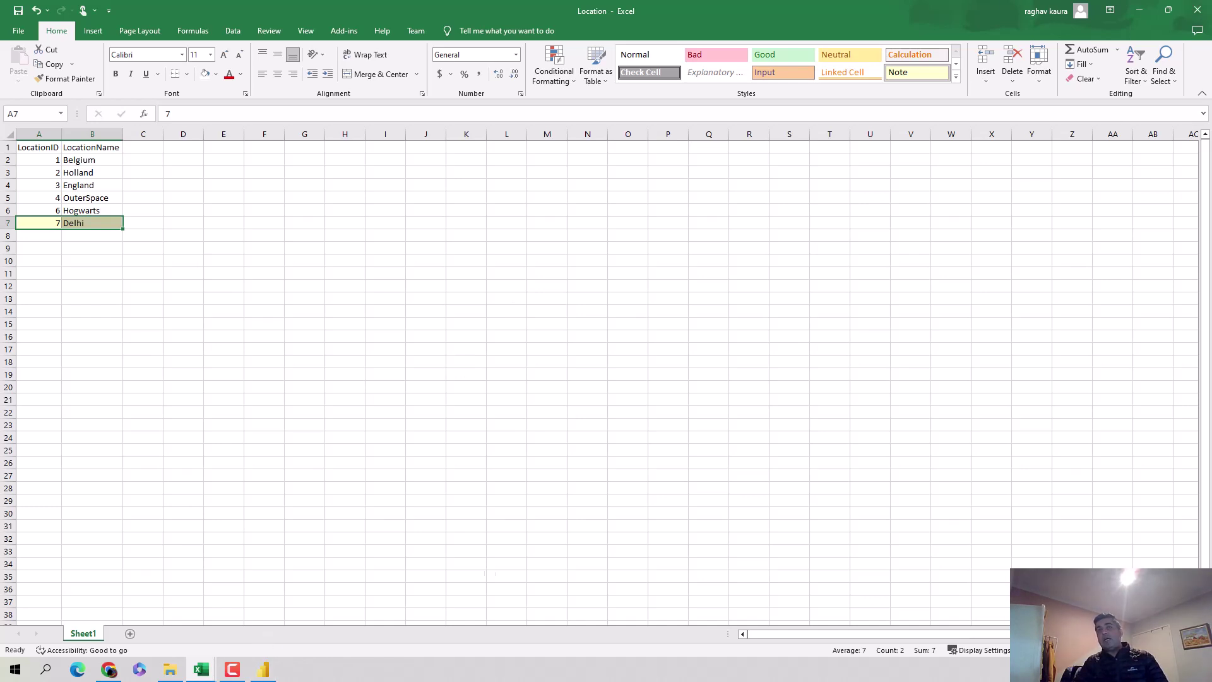
pyautogui.click(264, 669)
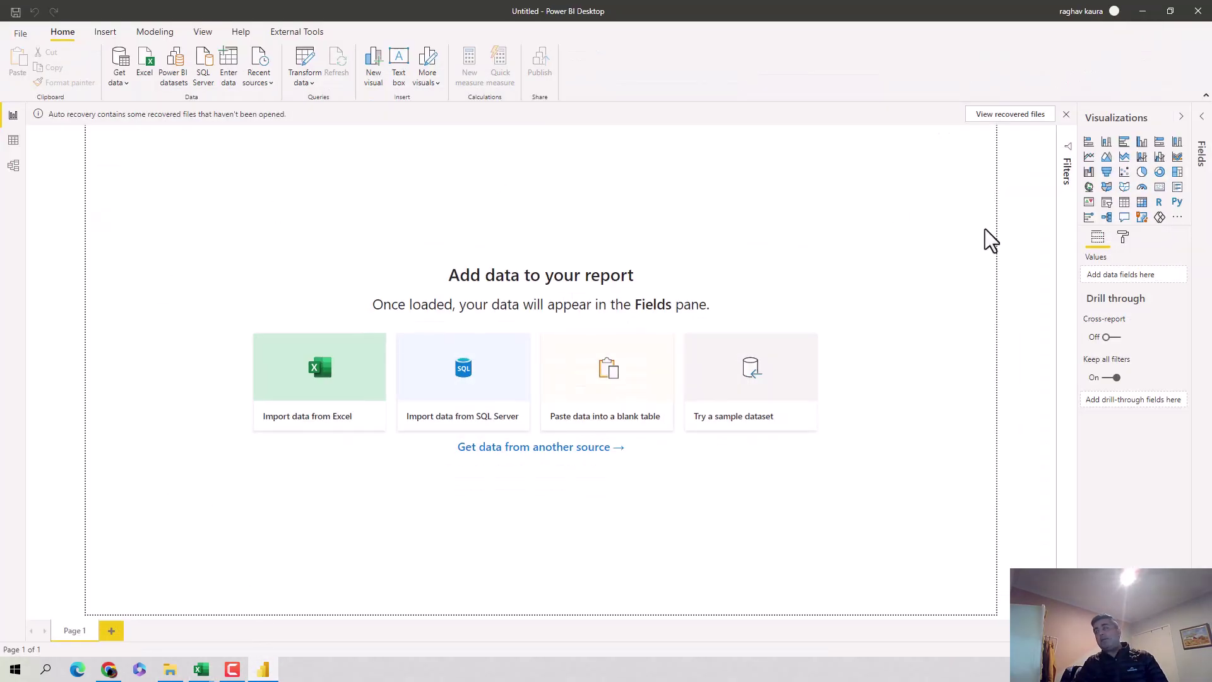
# Open the Power Query editor from Transform data.
pyautogui.click(310, 85)
pyautogui.click(319, 105)
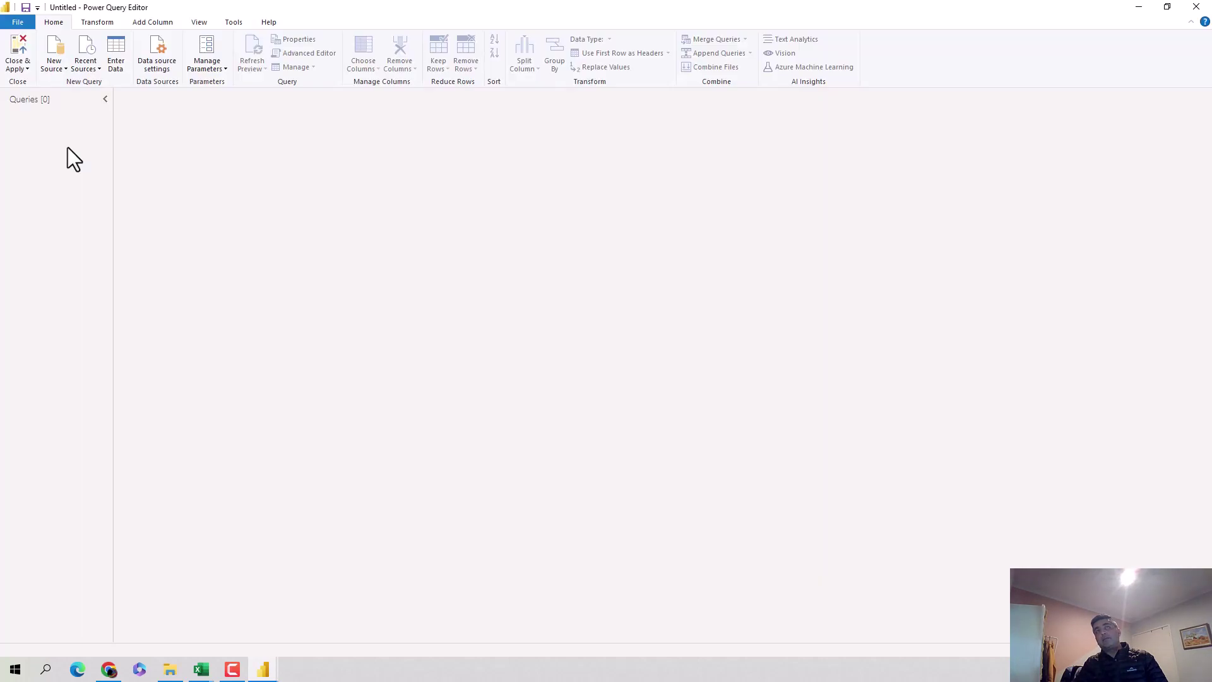
pyautogui.rightClick(67, 147)
pyautogui.click(718, 325)
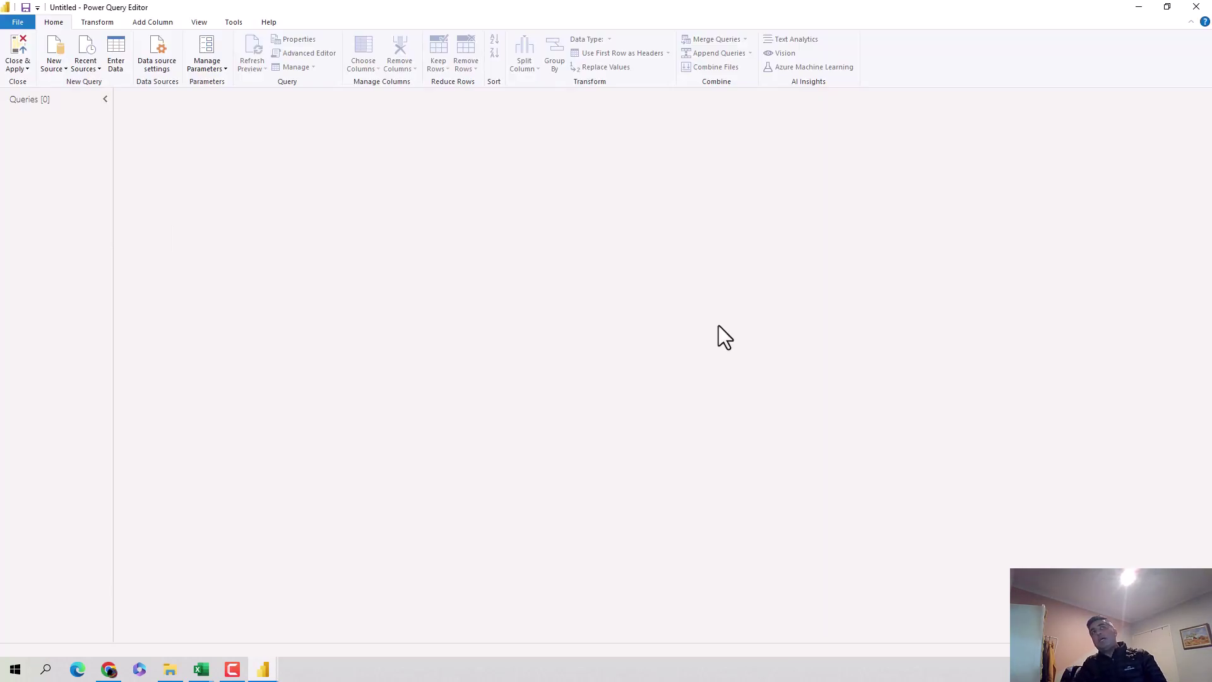
# Load Sheet1 of Customers.xlsx as a new Excel query.
pyautogui.rightClick(36, 145)
pyautogui.moveTo(60, 168)
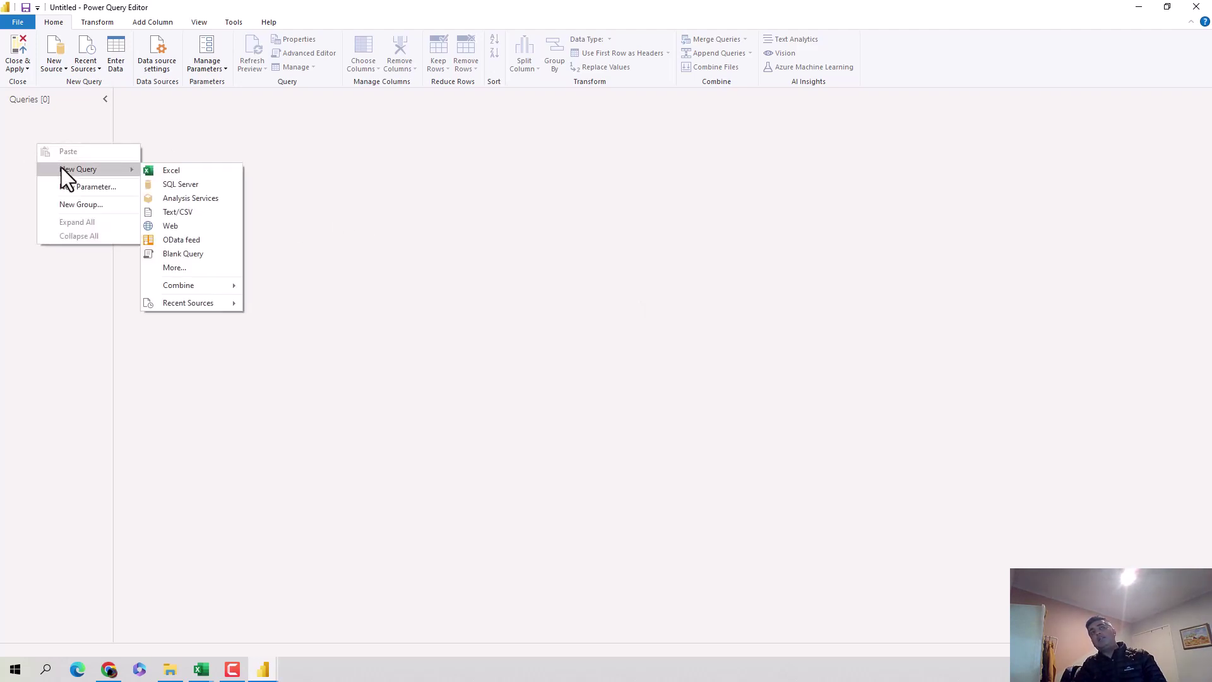
pyautogui.click(155, 170)
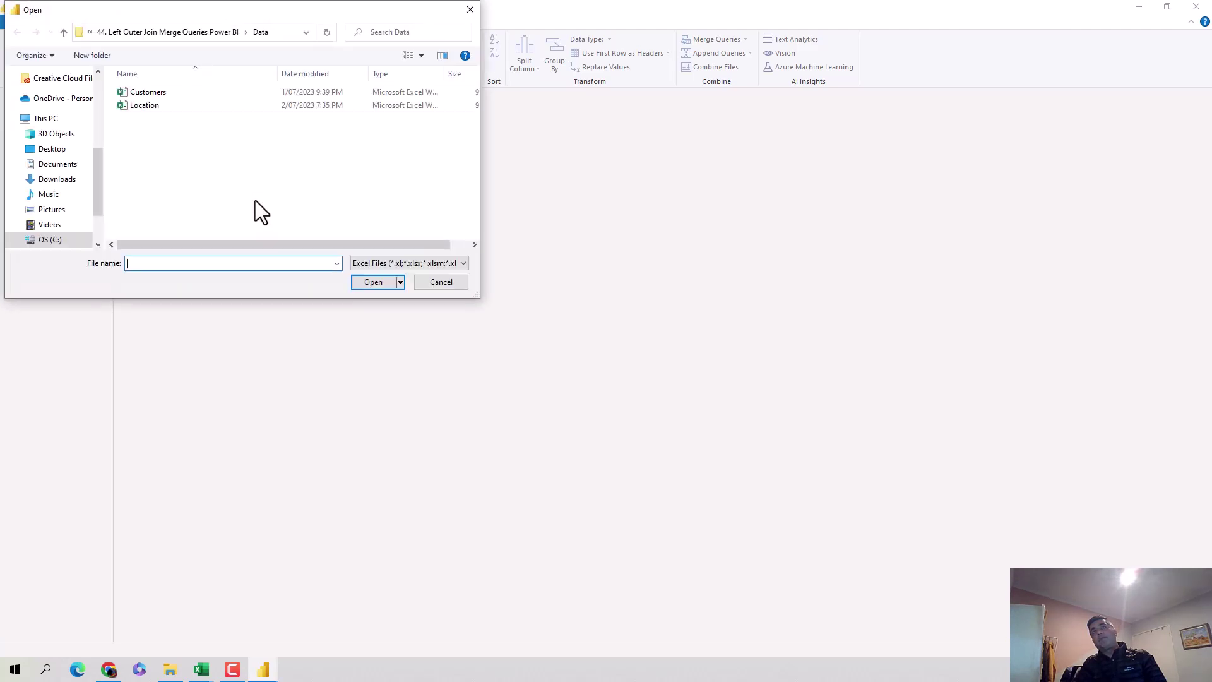
pyautogui.click(134, 96)
pyautogui.click(377, 285)
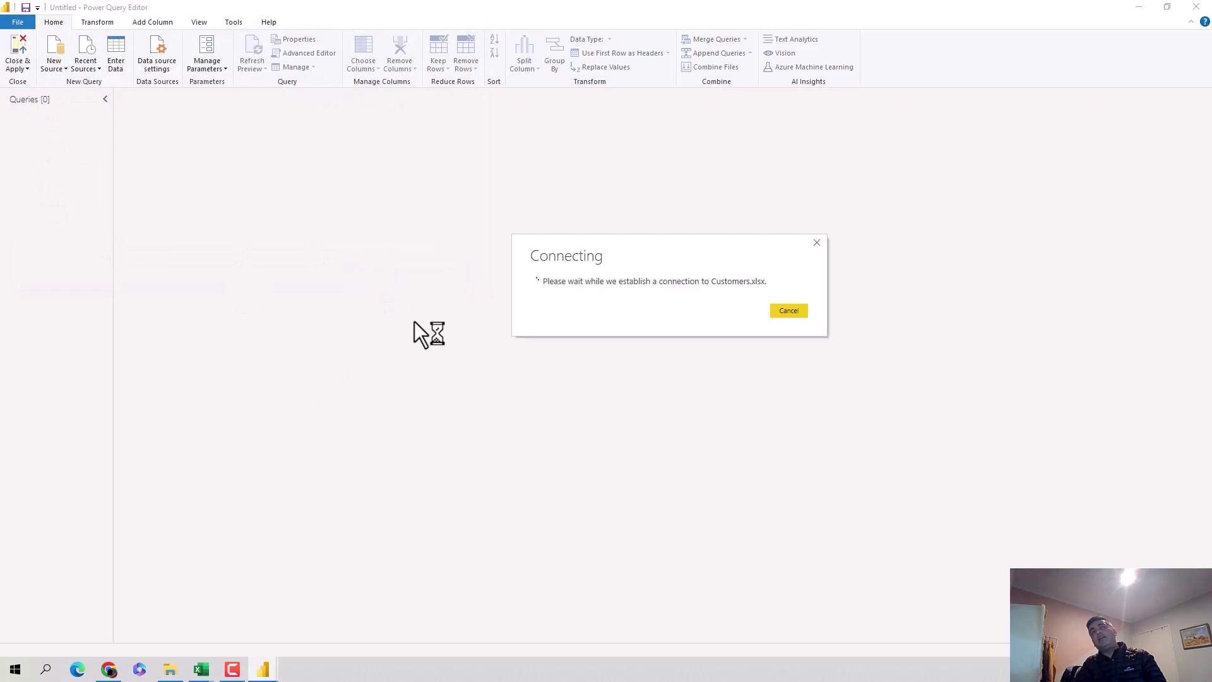
pyautogui.moveTo(215, 671)
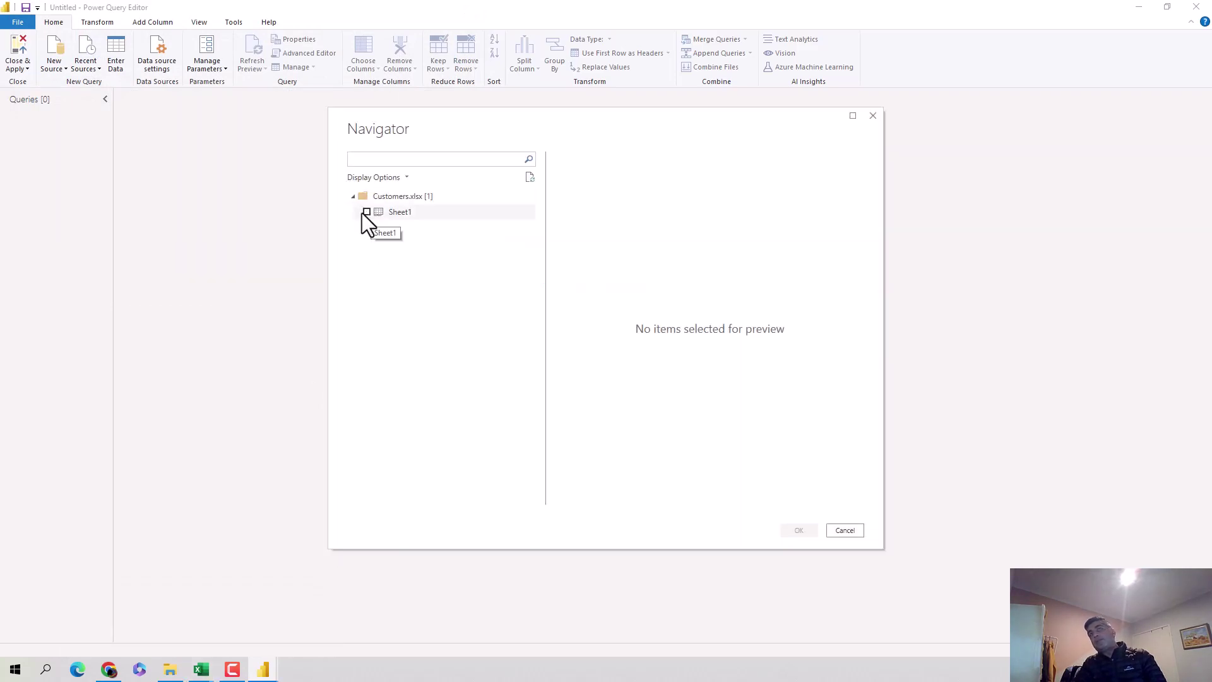
pyautogui.click(366, 211)
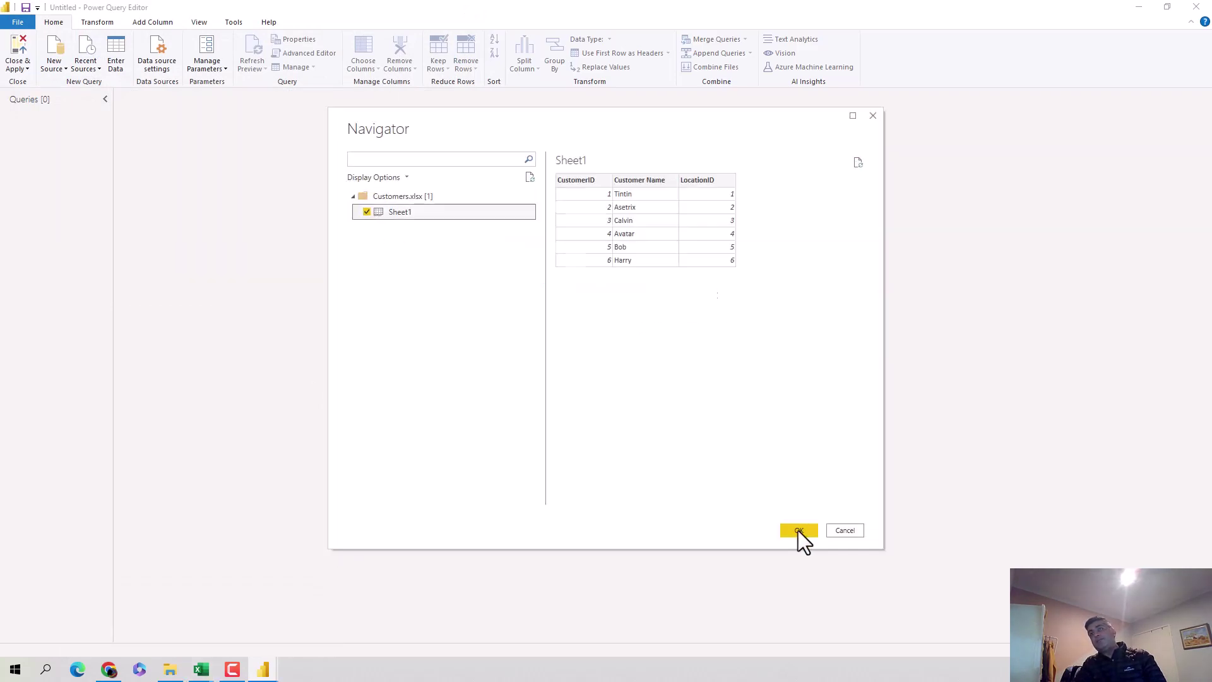
pyautogui.click(797, 531)
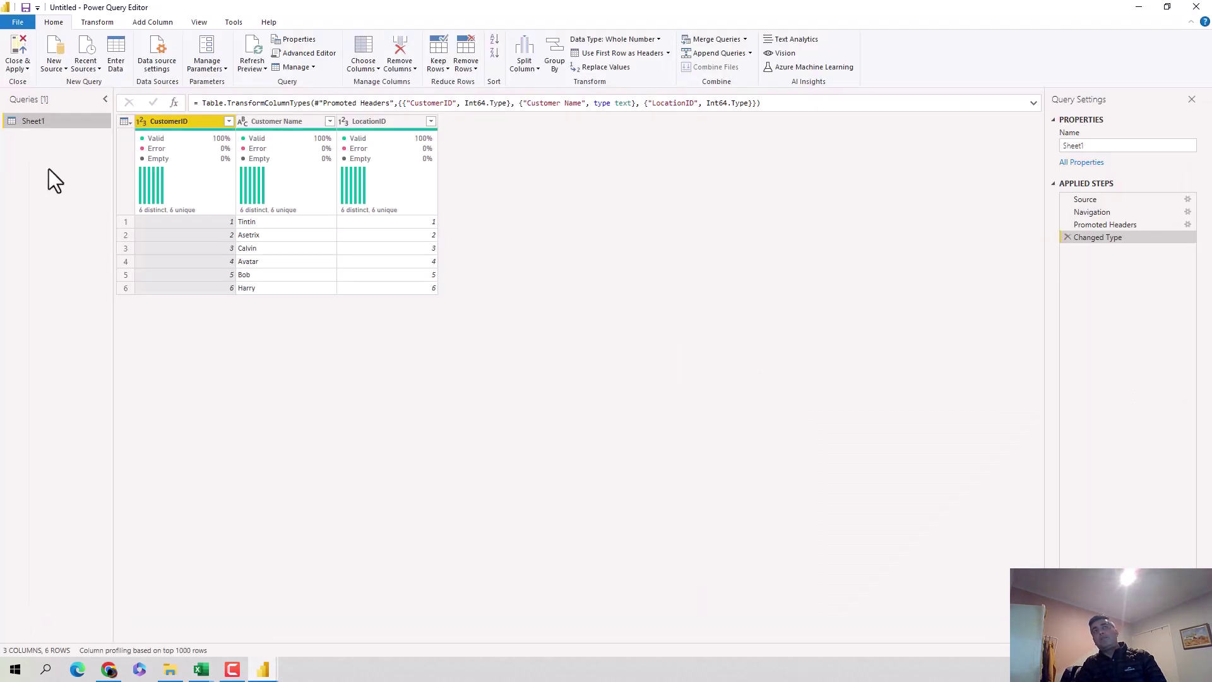
# Rename the query from Sheet1 to Customer.
pyautogui.rightClick(48, 168)
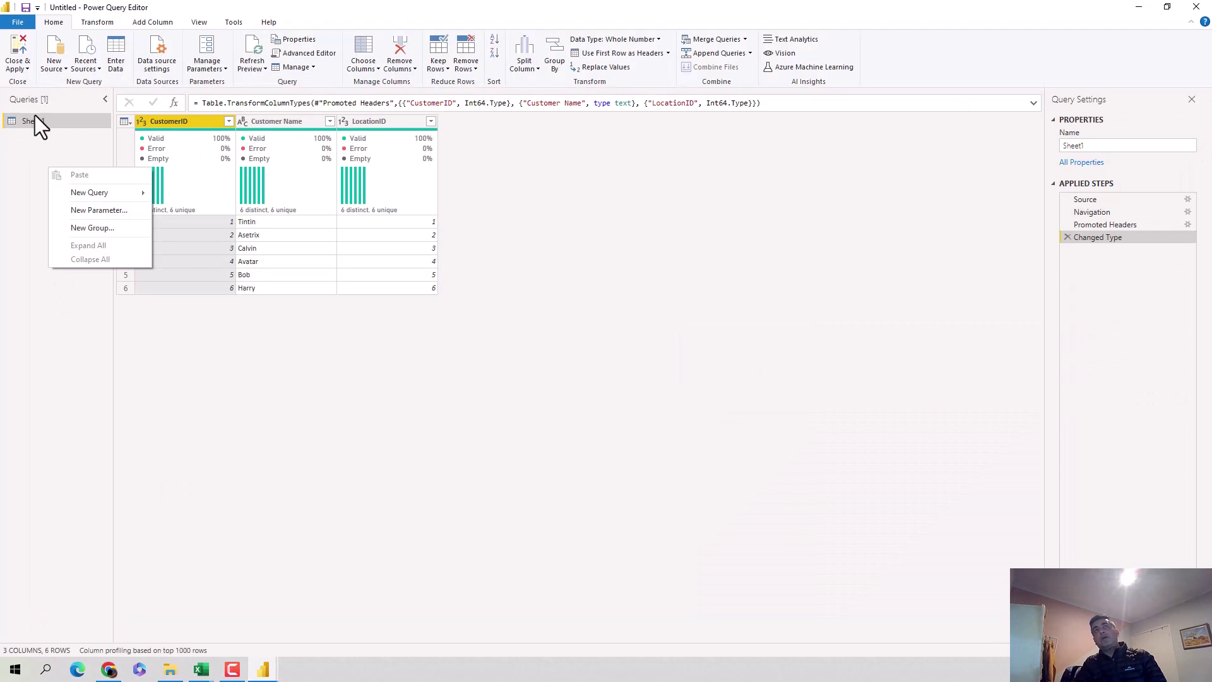
pyautogui.click(1090, 145)
pyautogui.moveTo(1090, 145); pyautogui.dragTo(1045, 149)
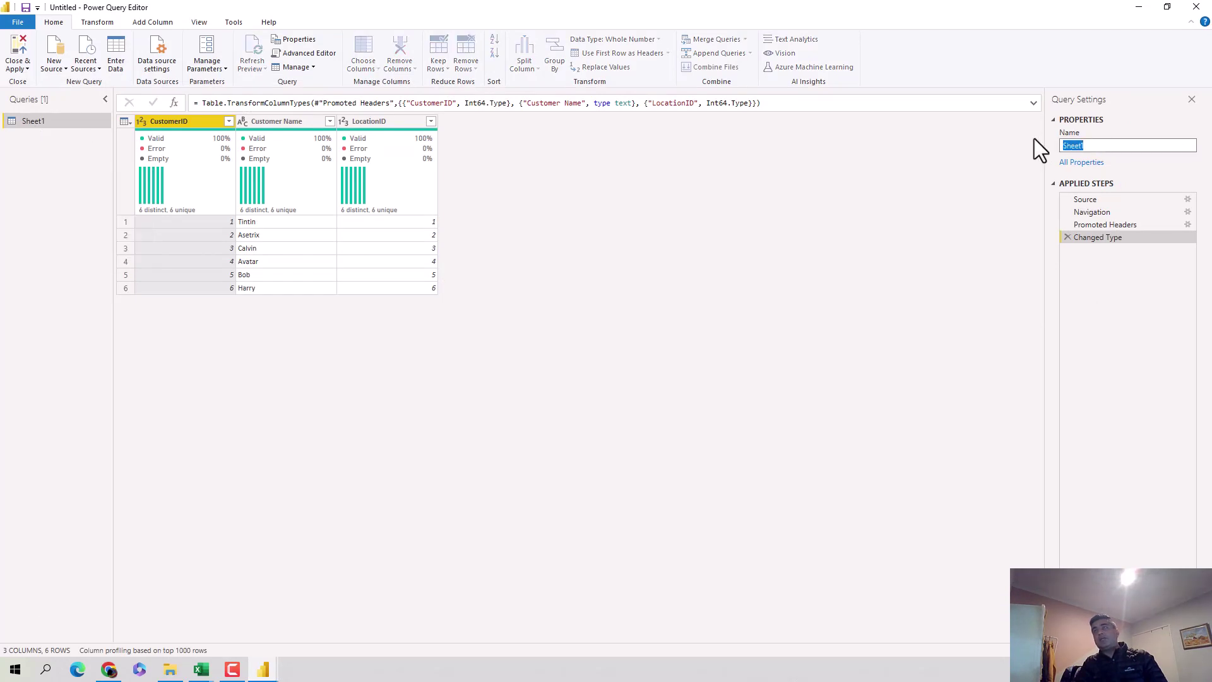
pyautogui.write('Customer')
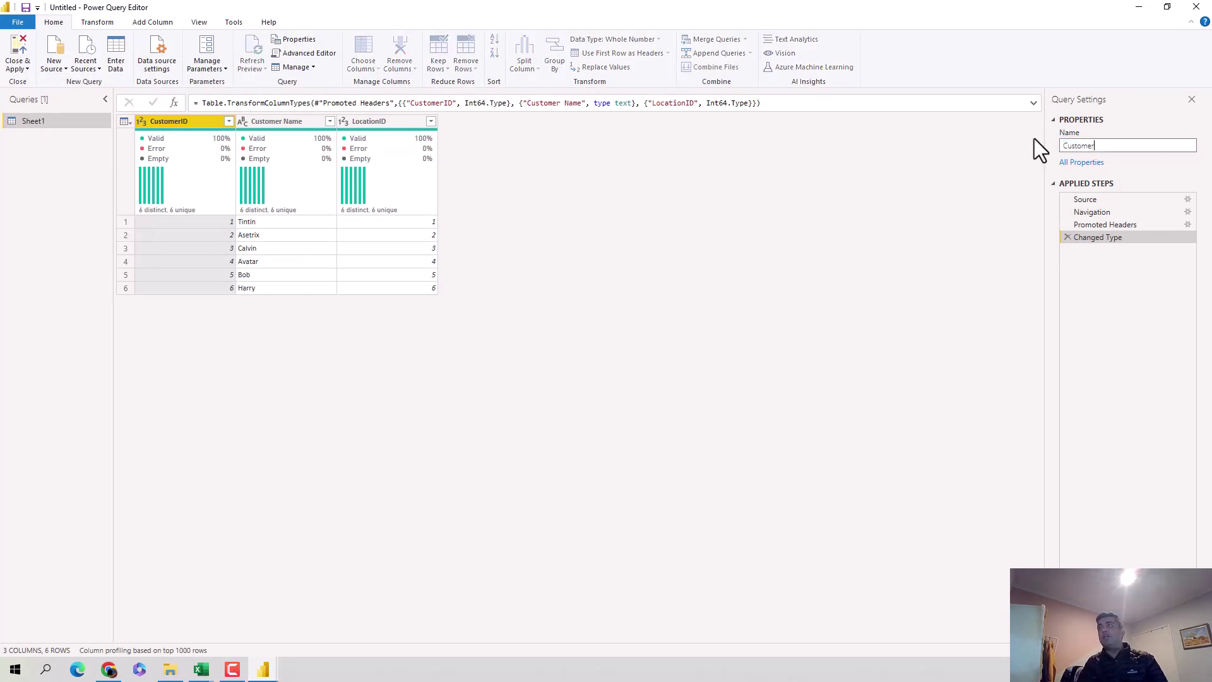
pyautogui.press('Return')
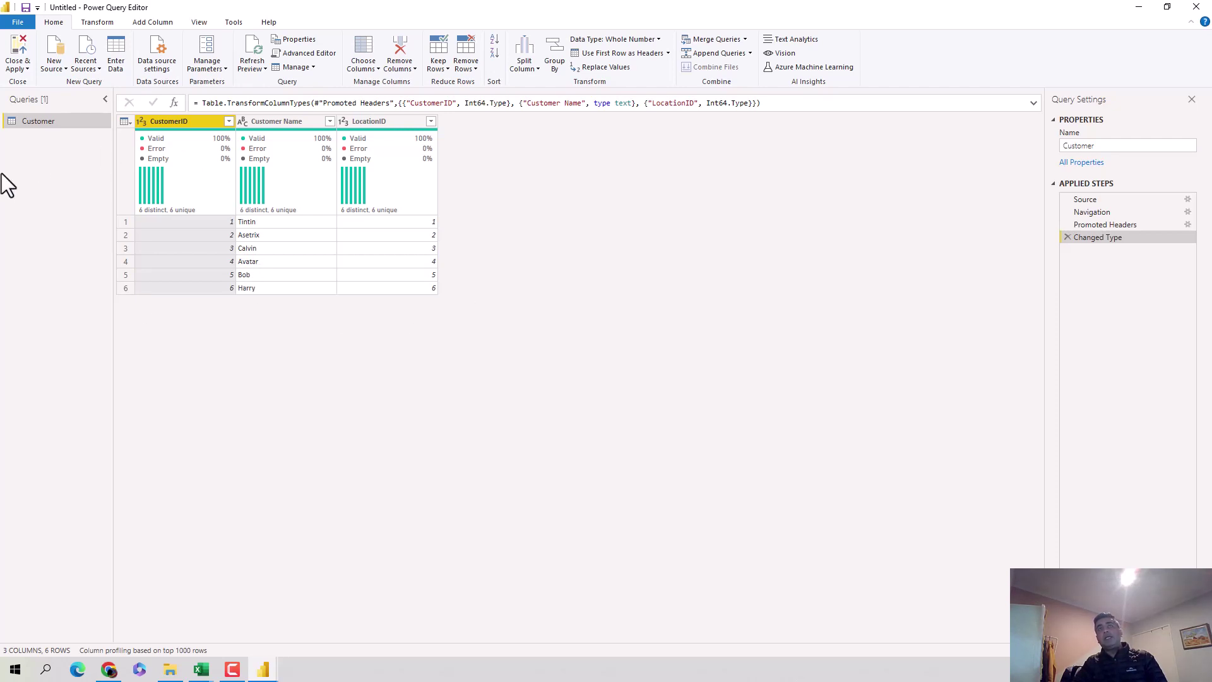
# Load Sheet1 of Location.xlsx as another new Excel query.
pyautogui.rightClick(59, 150)
pyautogui.moveTo(100, 176)
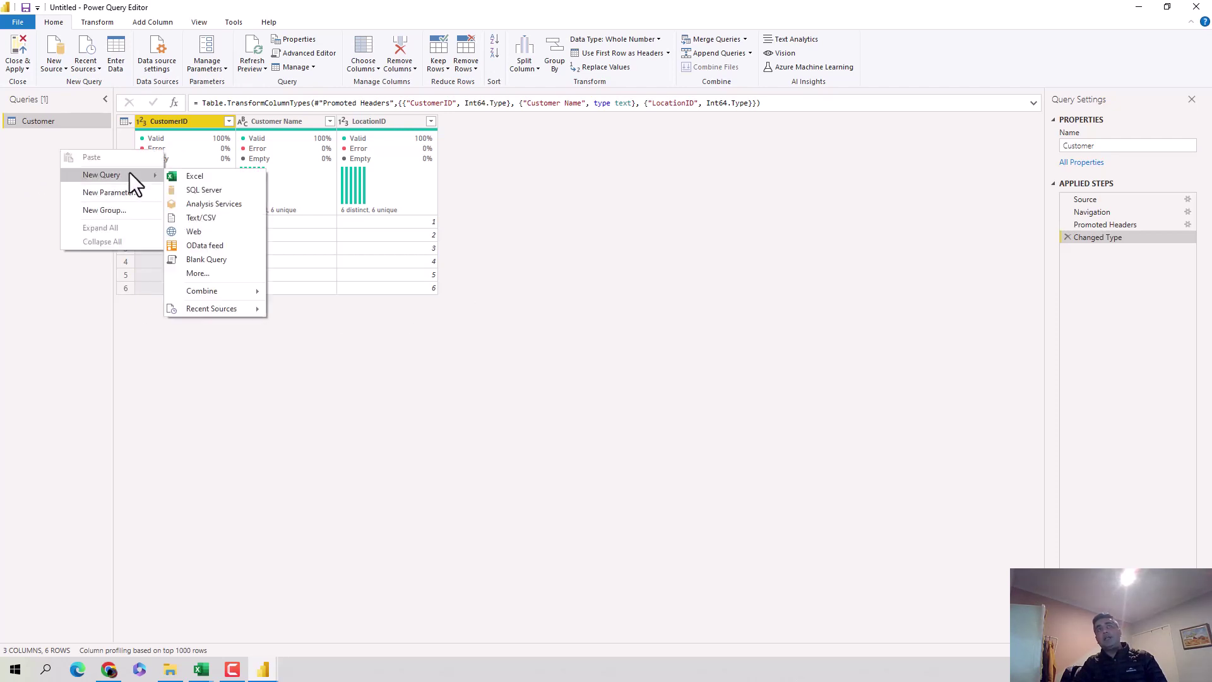
pyautogui.click(193, 178)
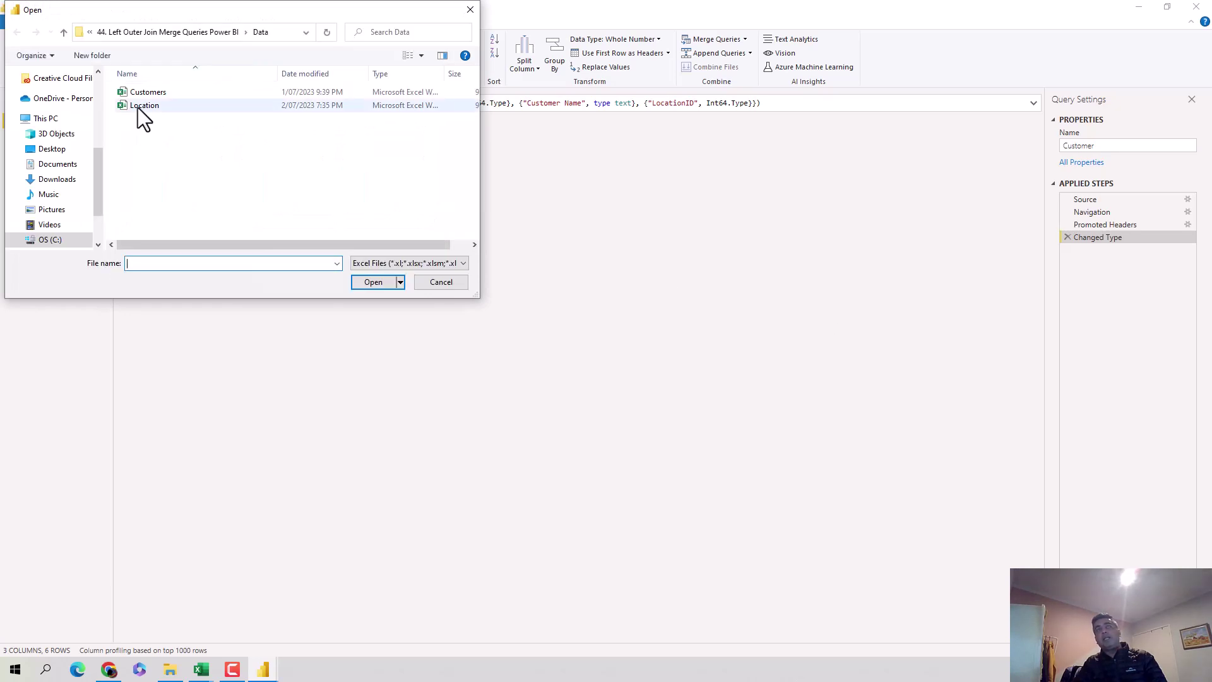
pyautogui.click(138, 107)
pyautogui.click(378, 279)
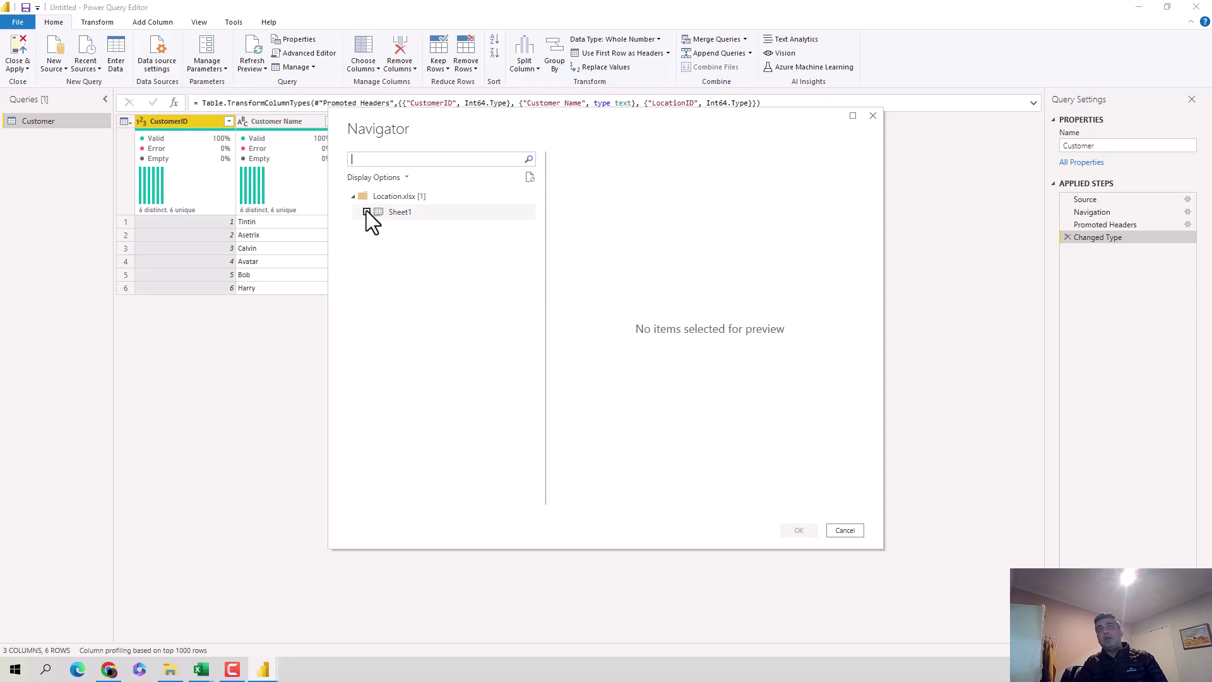
pyautogui.click(366, 212)
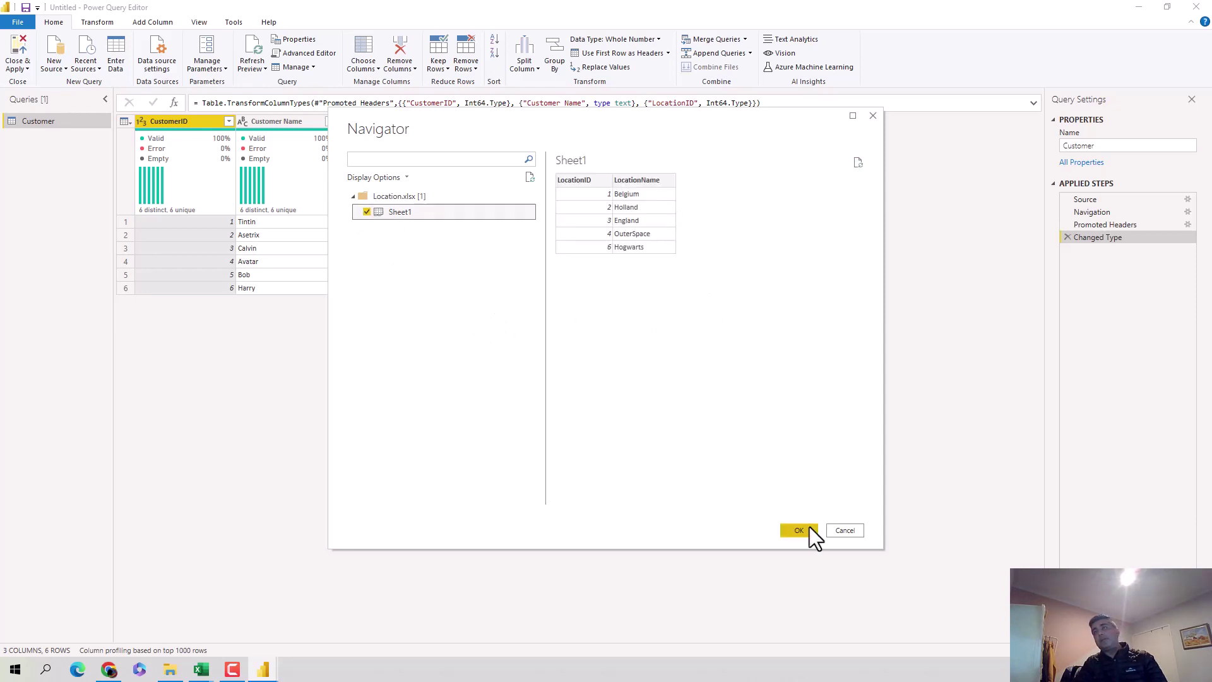
pyautogui.click(799, 530)
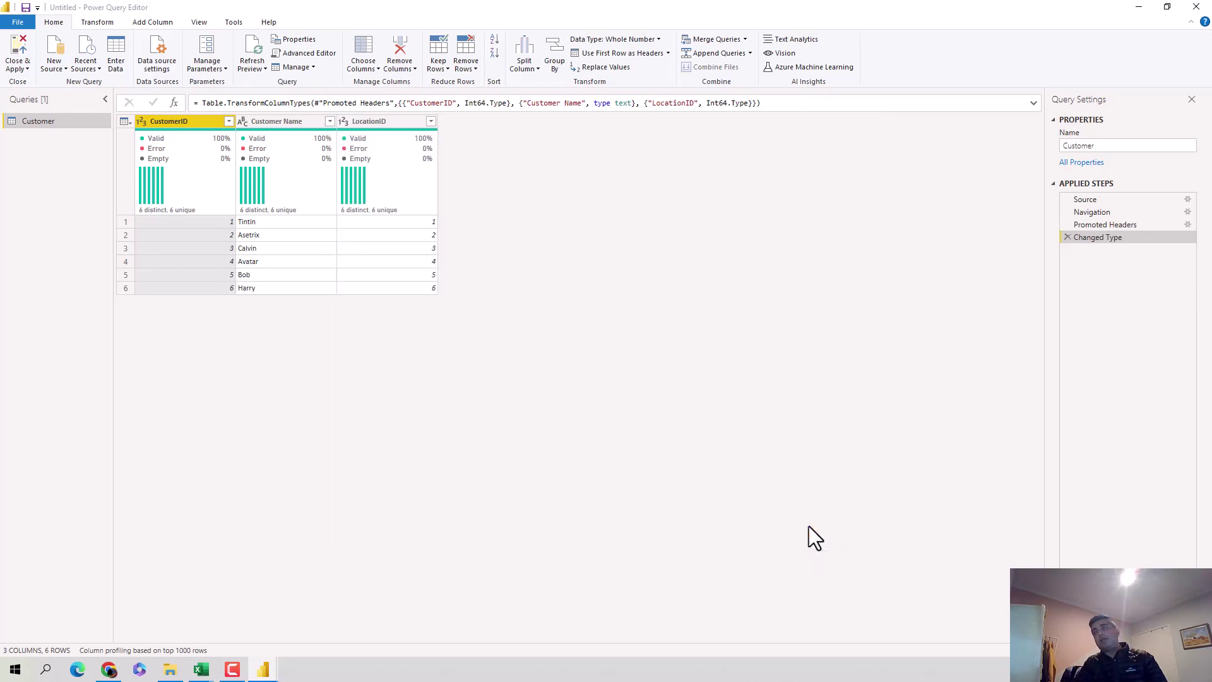
# Rename the new query from Sheet1 to Location.
pyautogui.doubleClick(1103, 147)
pyautogui.write('Loc')
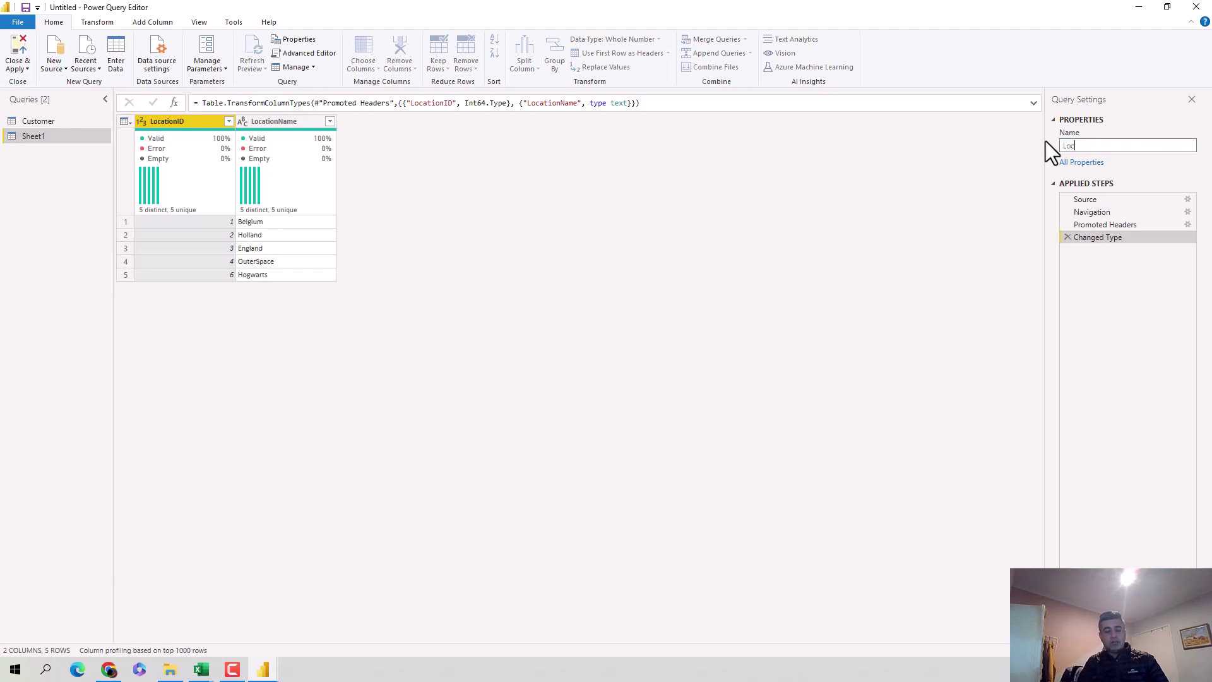
pyautogui.write('ation')
pyautogui.press('Return')
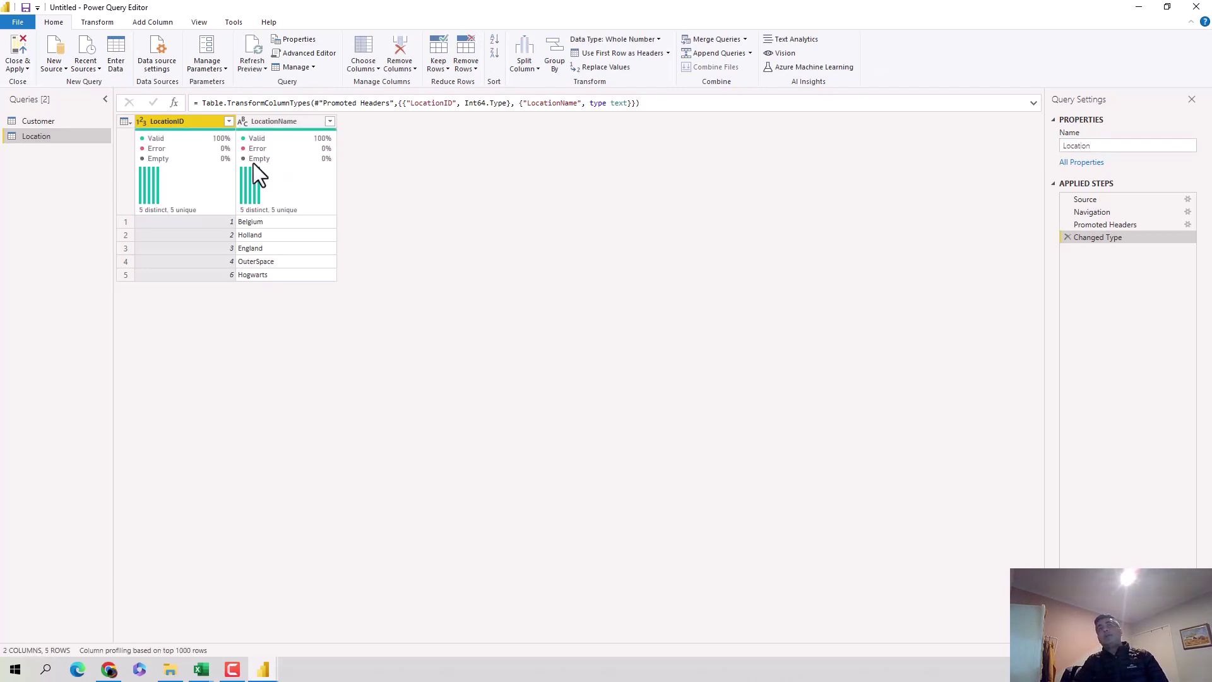
# Refresh the Location query's preview to pull in the Delhi row, then reselect Customer.
pyautogui.click(37, 122)
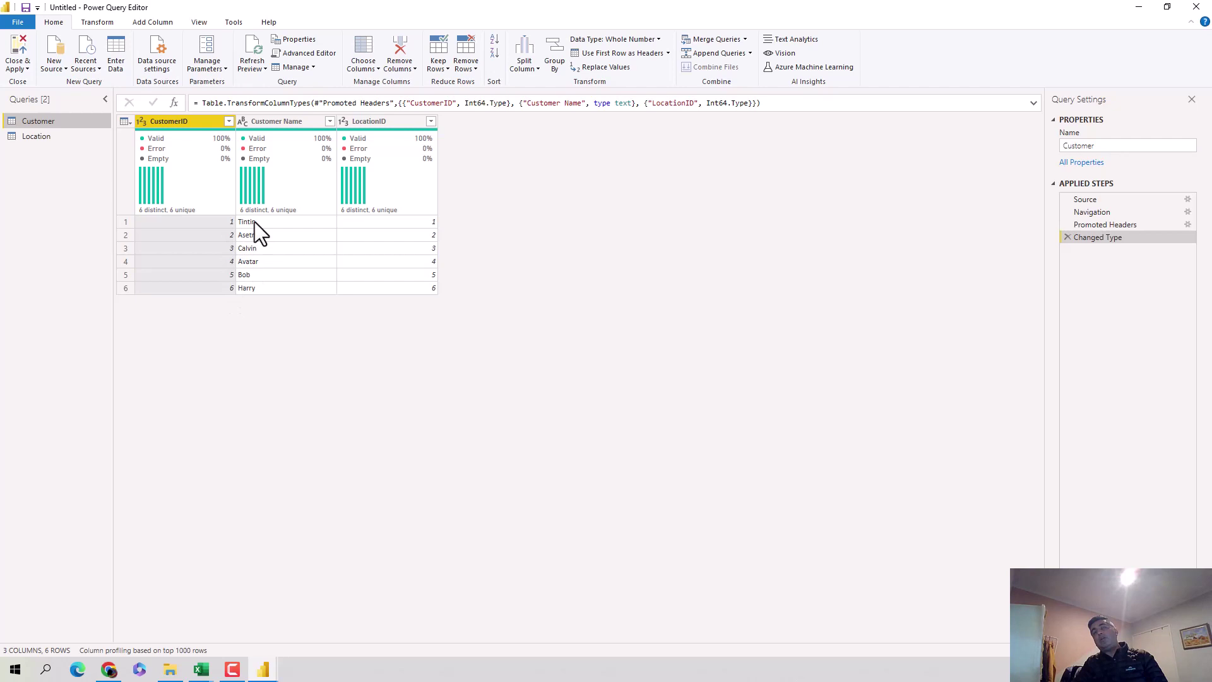
pyautogui.click(52, 142)
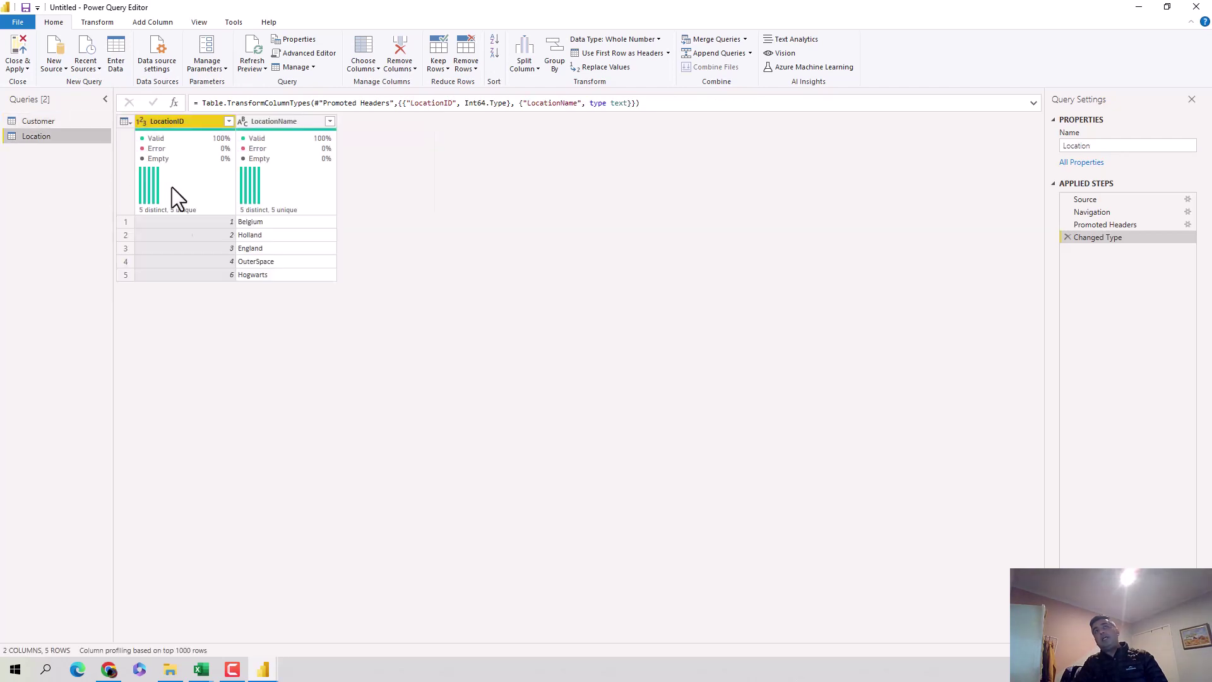
pyautogui.hotkey('alt', 'Tab')
pyautogui.moveTo(264, 668)
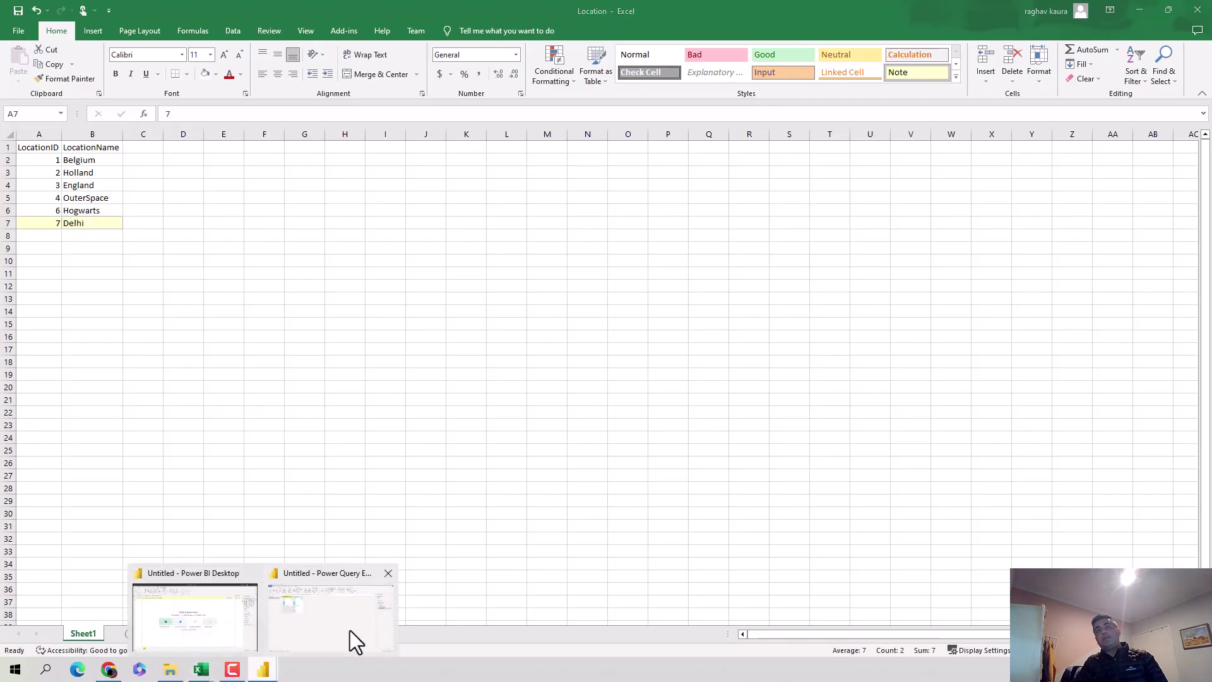
pyautogui.click(347, 639)
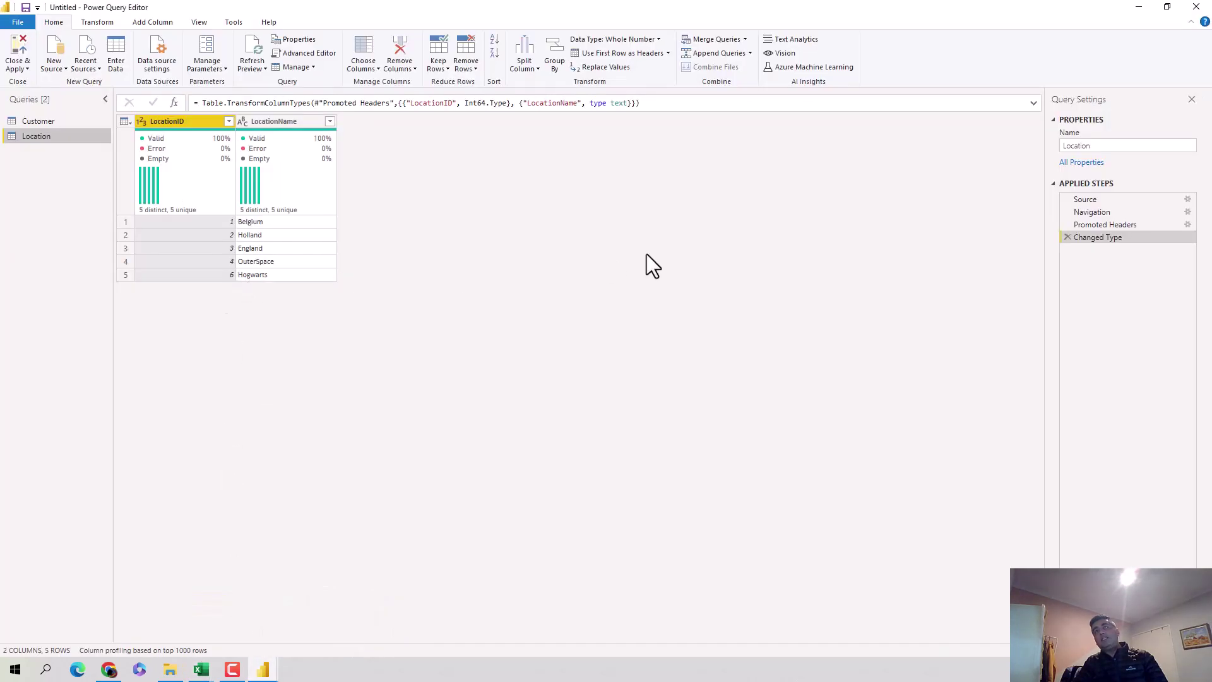
pyautogui.click(250, 69)
pyautogui.click(252, 82)
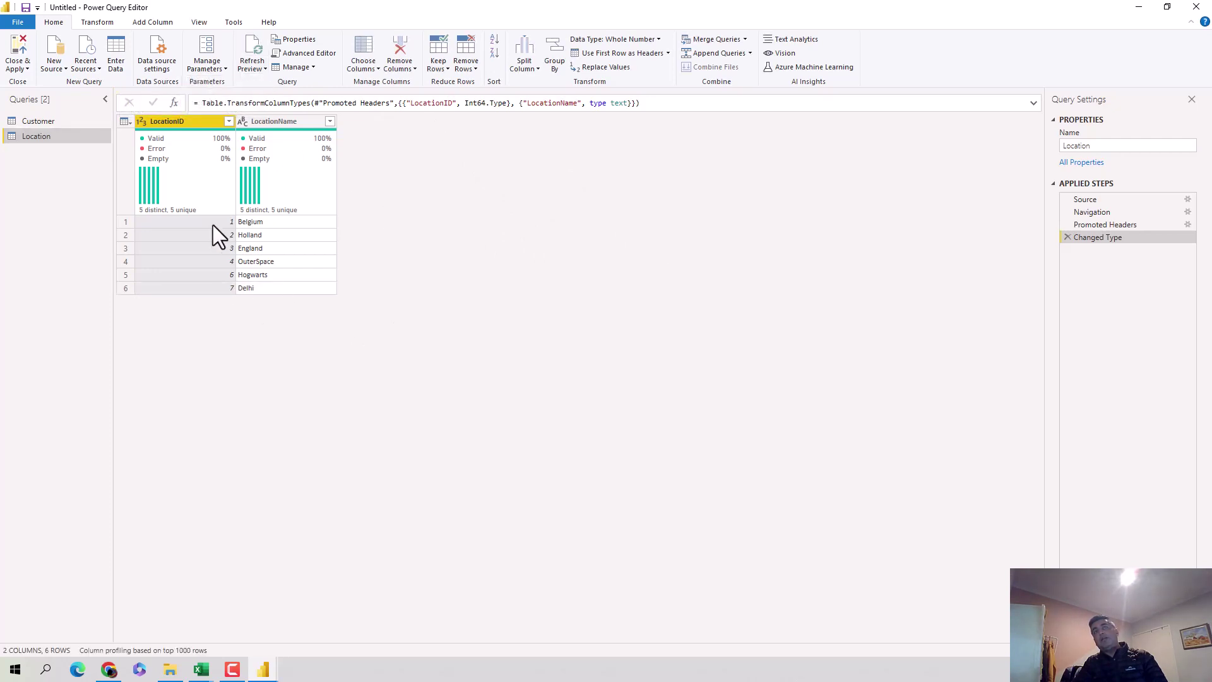
pyautogui.click(38, 122)
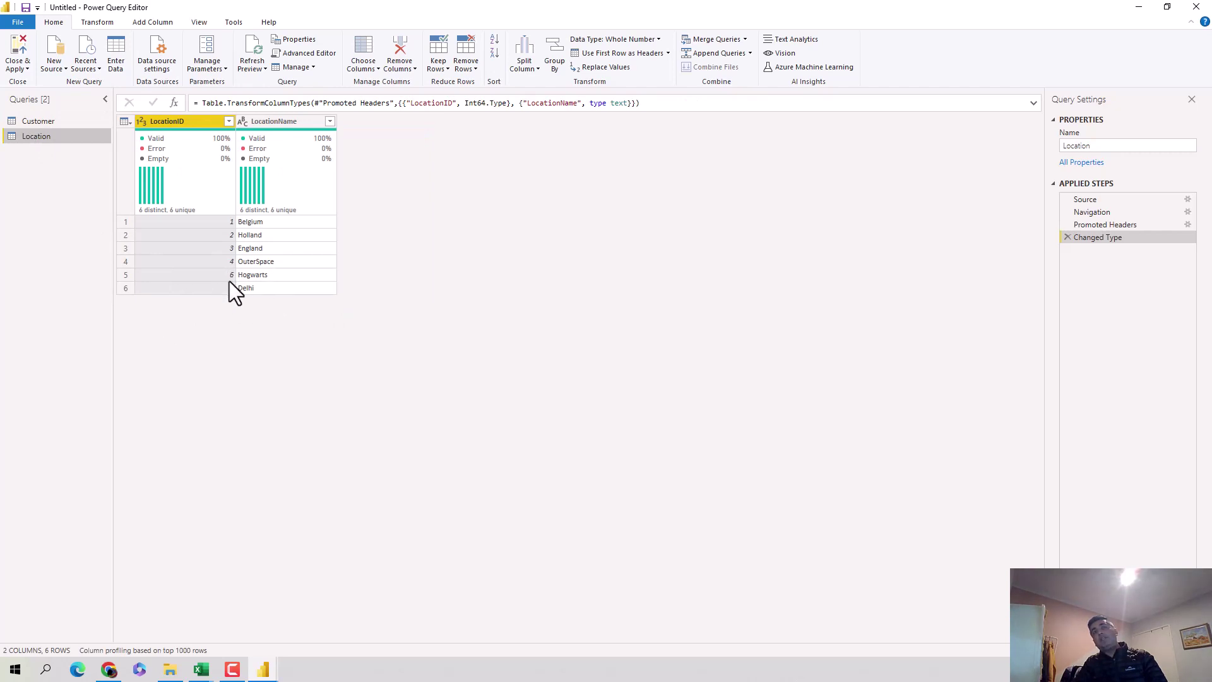
pyautogui.click(43, 123)
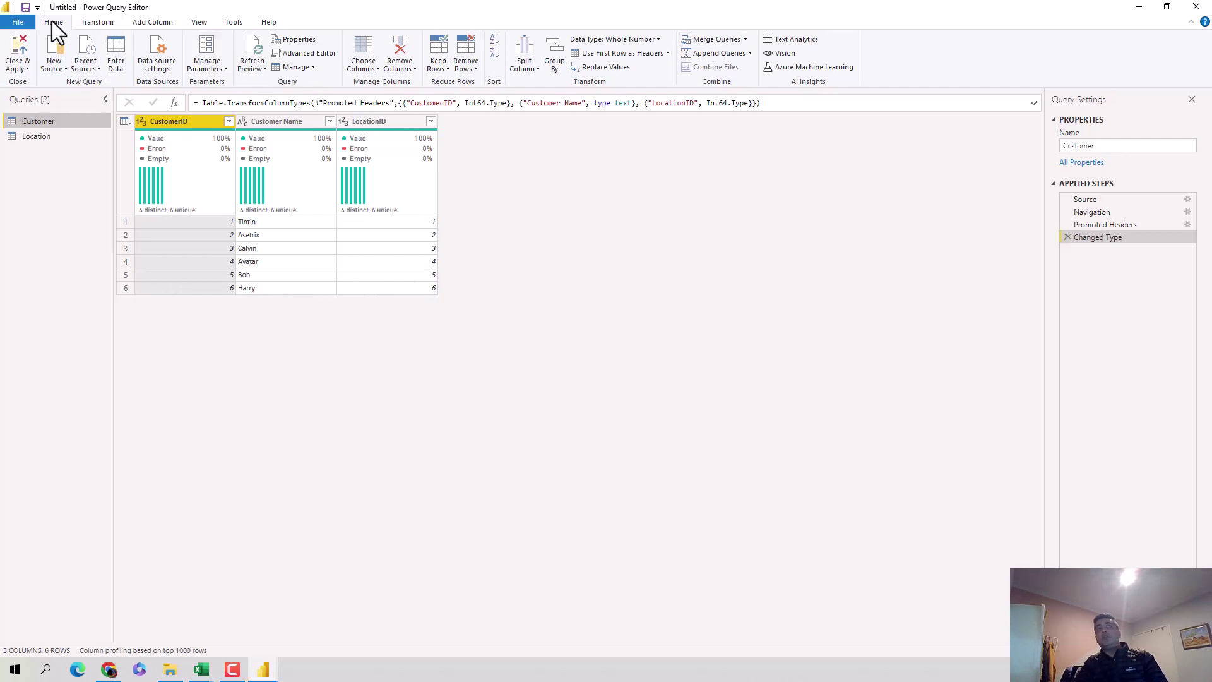
# Merge Customer with Location, matching LocationID in both tables as a Left Outer join.
pyautogui.click(746, 39)
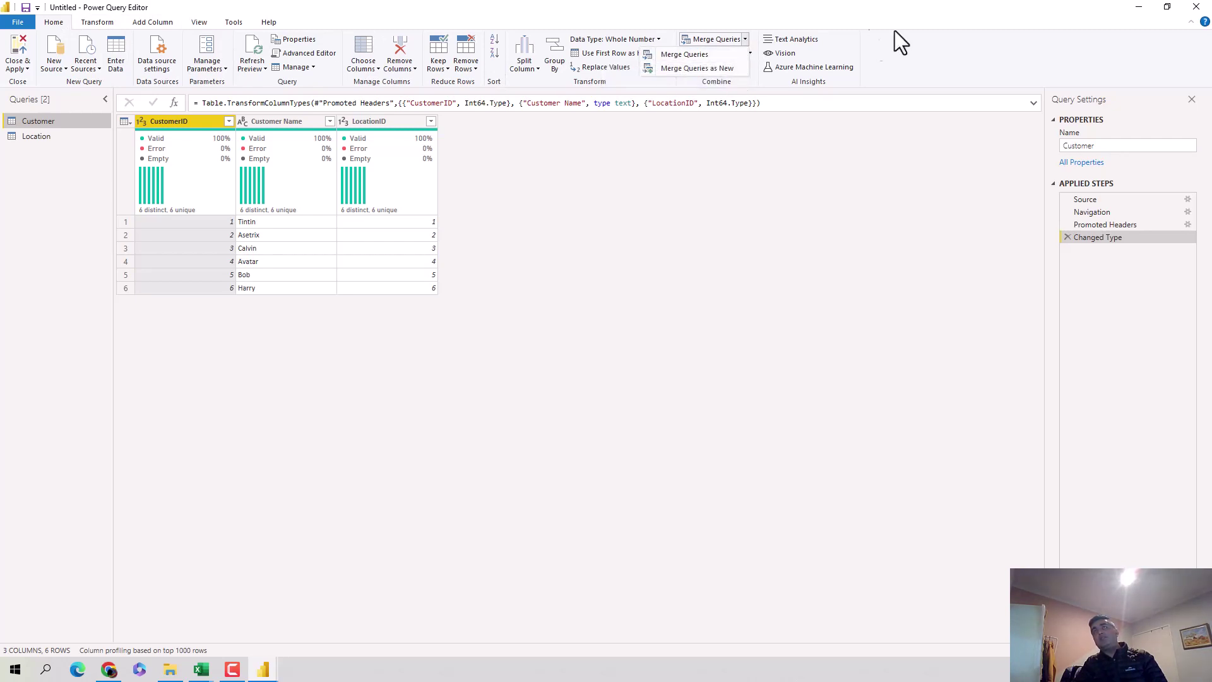
pyautogui.click(716, 56)
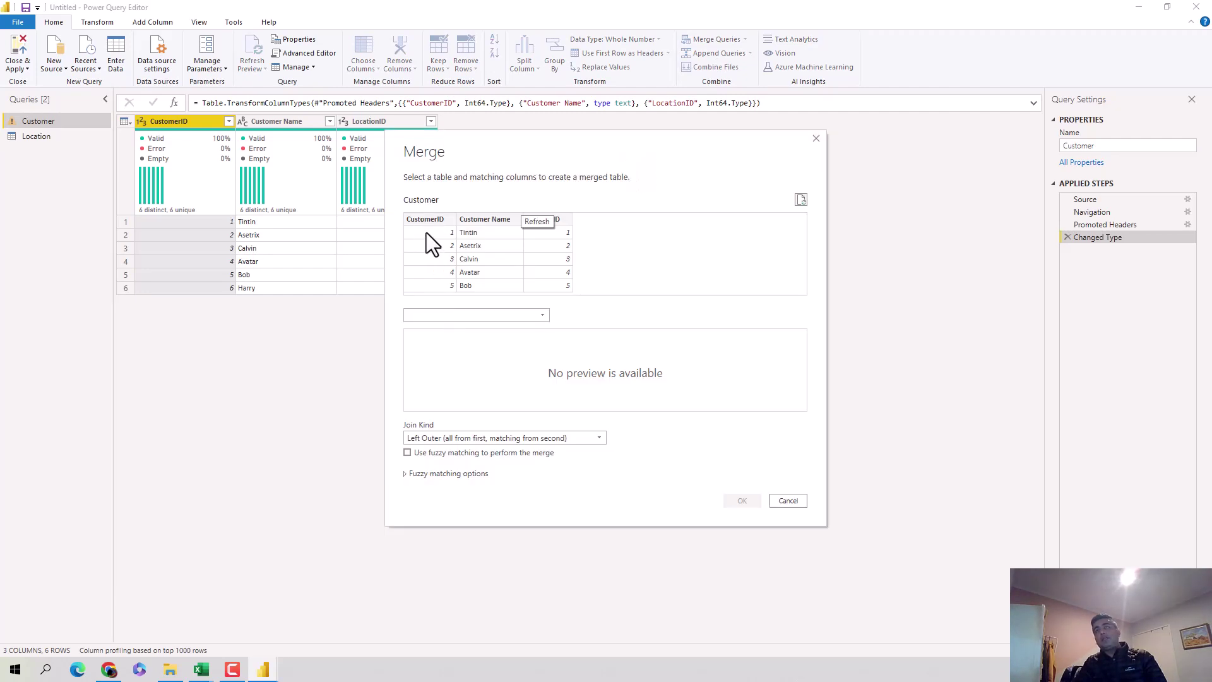
pyautogui.click(558, 220)
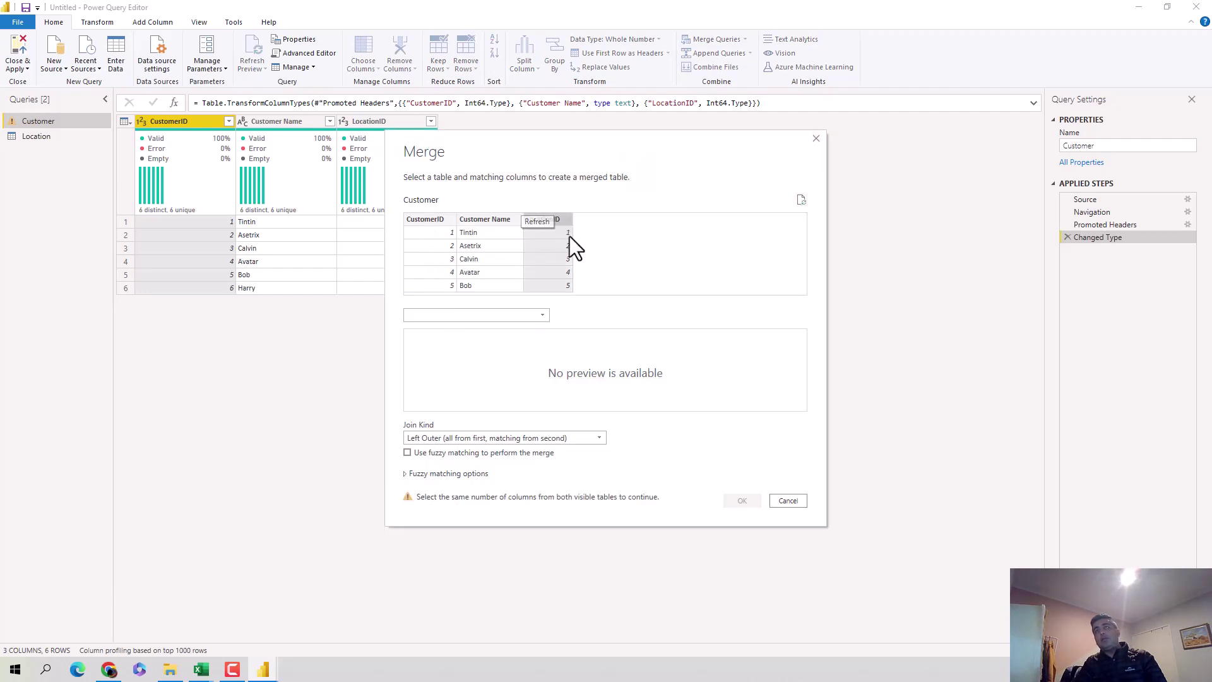
pyautogui.click(517, 314)
pyautogui.click(476, 339)
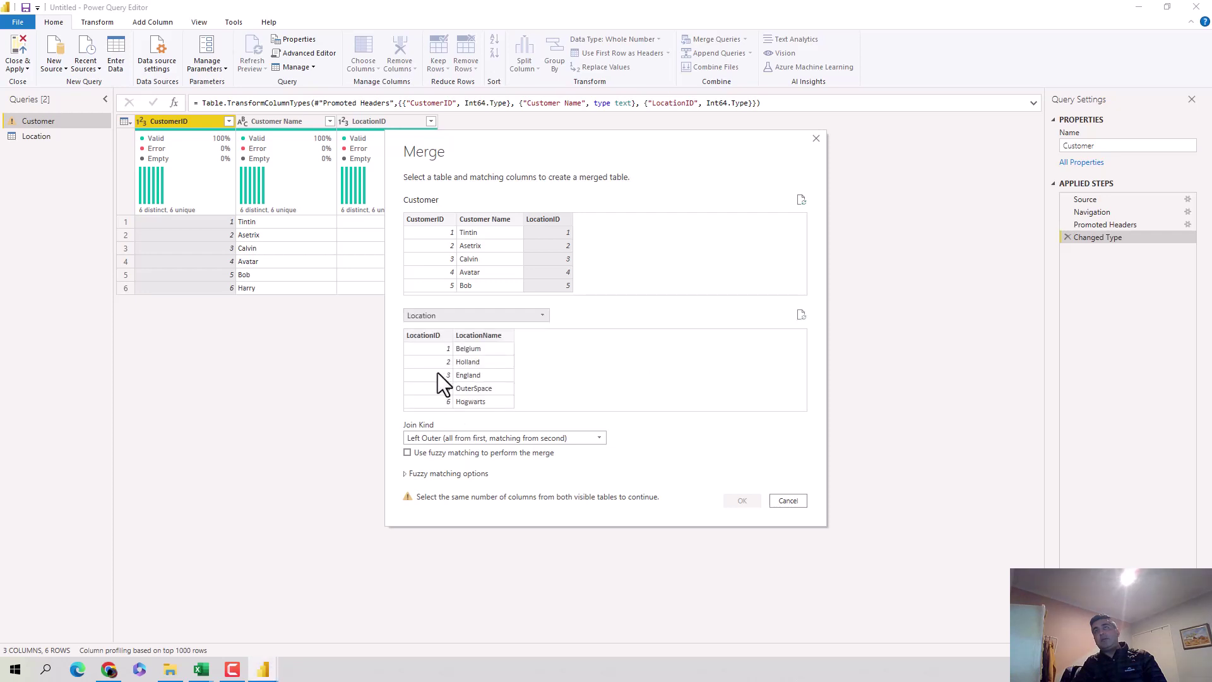
pyautogui.click(430, 335)
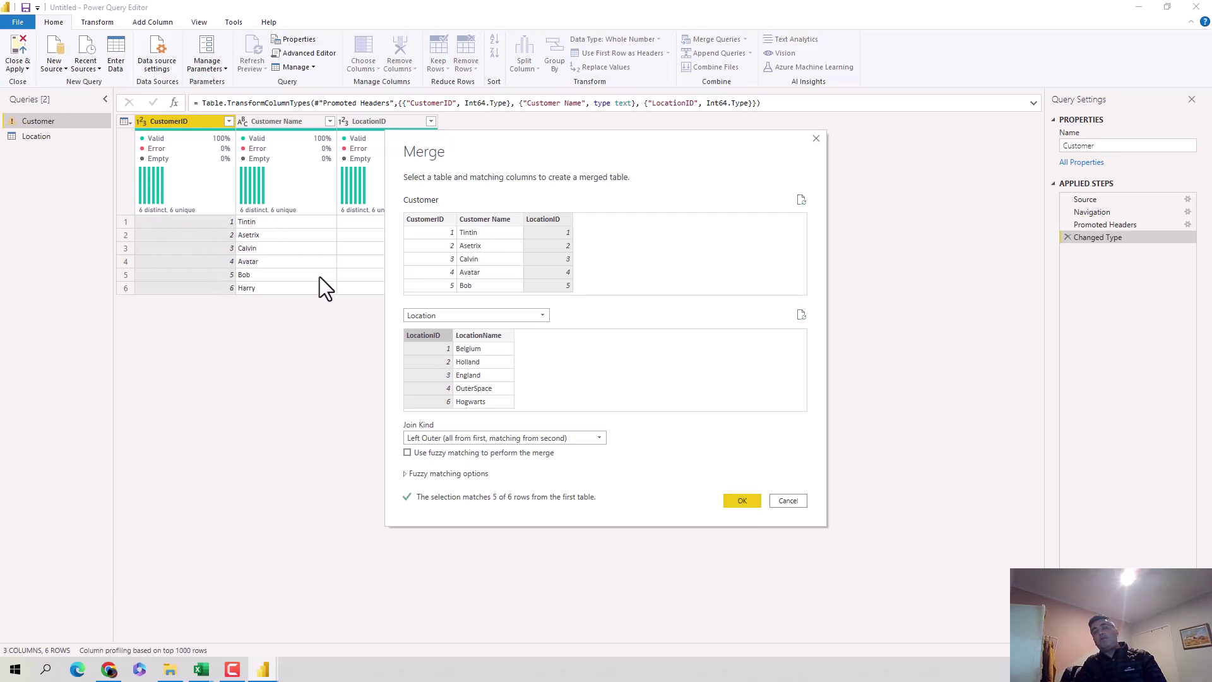
# Confirm the merge and expand only LocationName from the Location column, excluding LocationID.
pyautogui.click(734, 503)
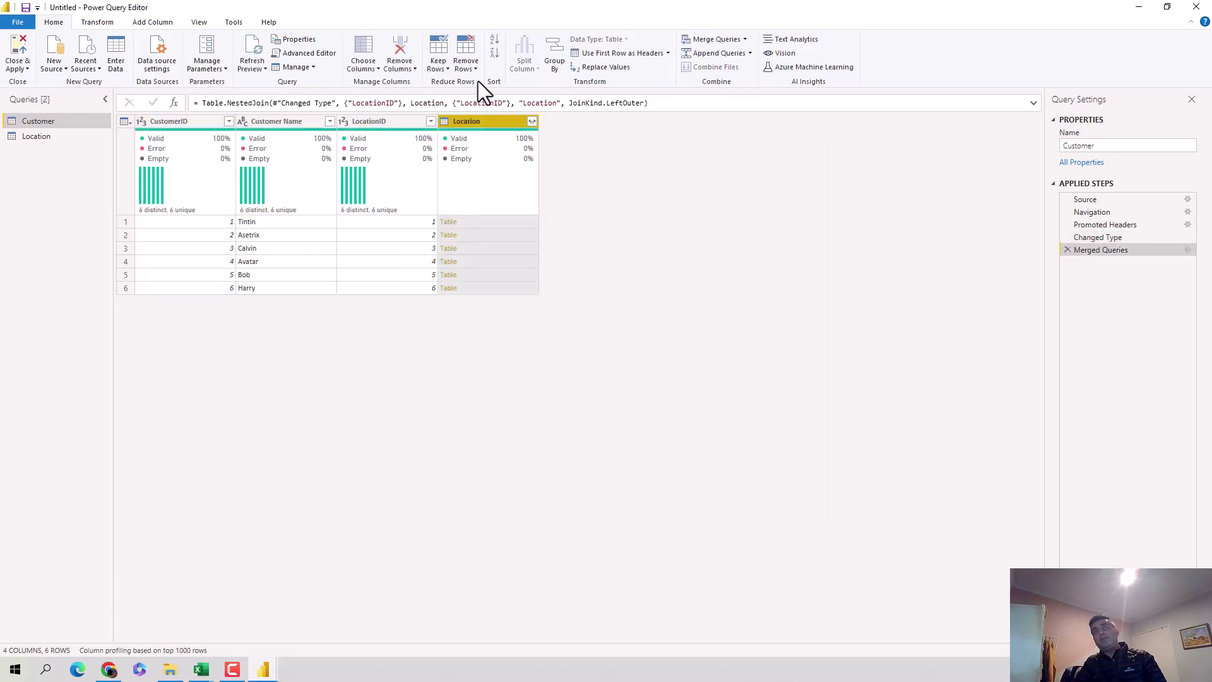
pyautogui.click(532, 122)
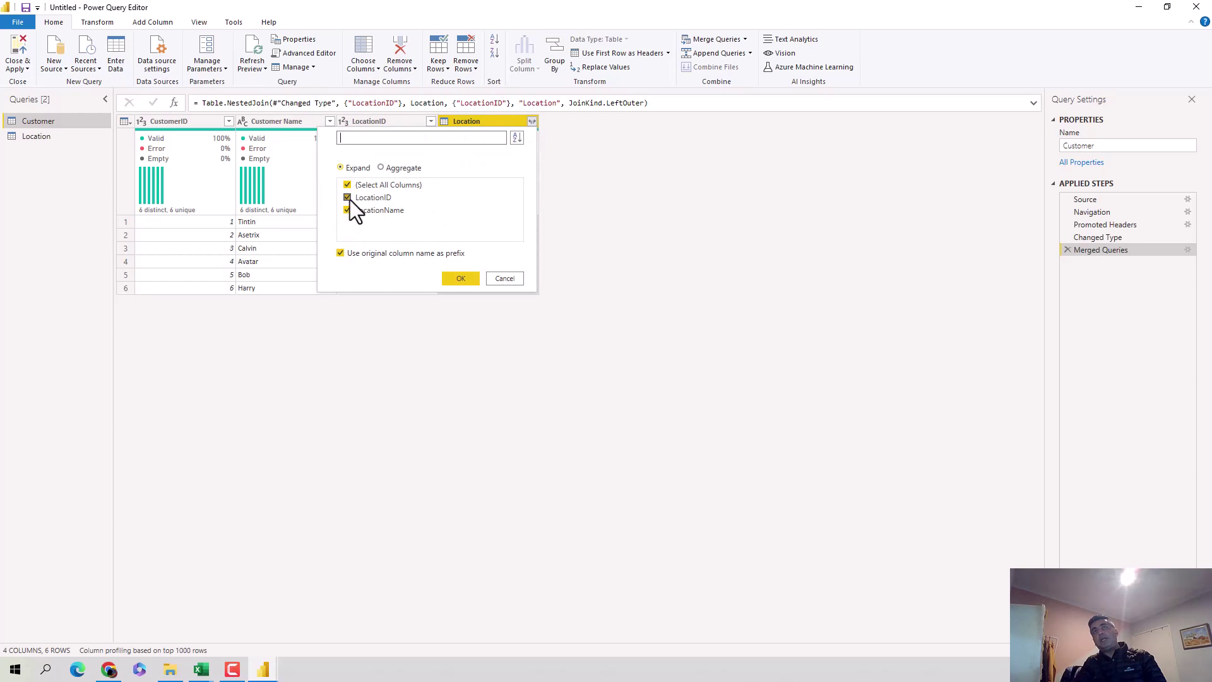
pyautogui.click(348, 198)
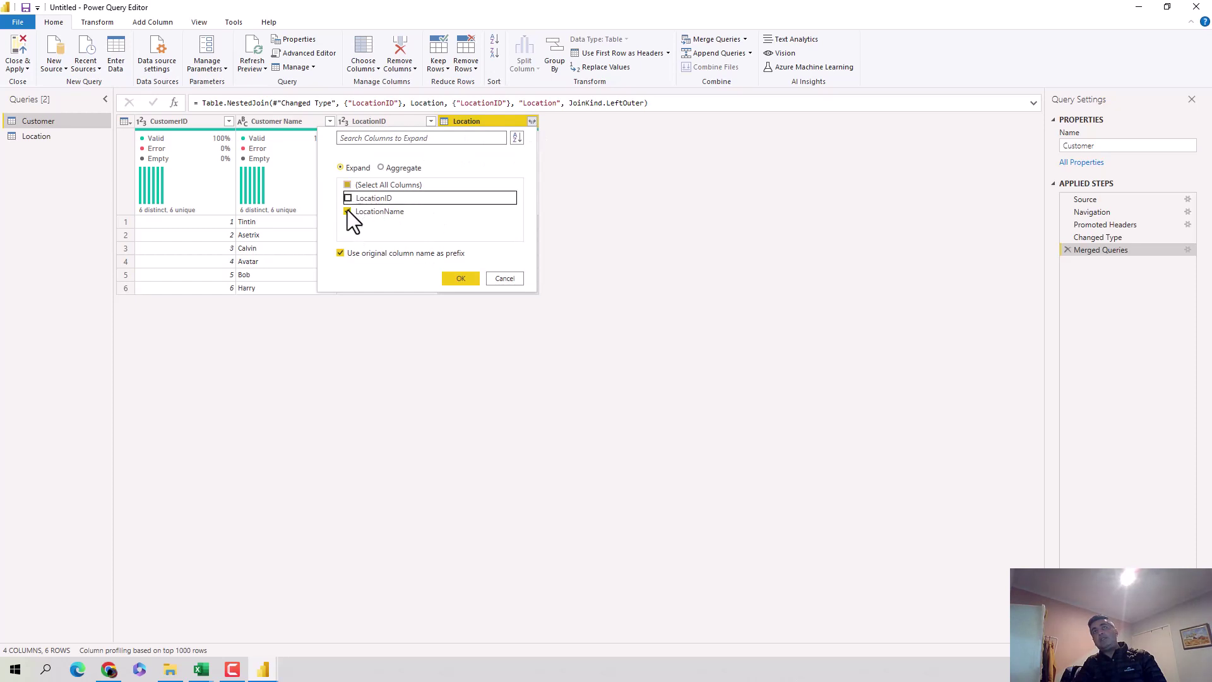
pyautogui.click(460, 277)
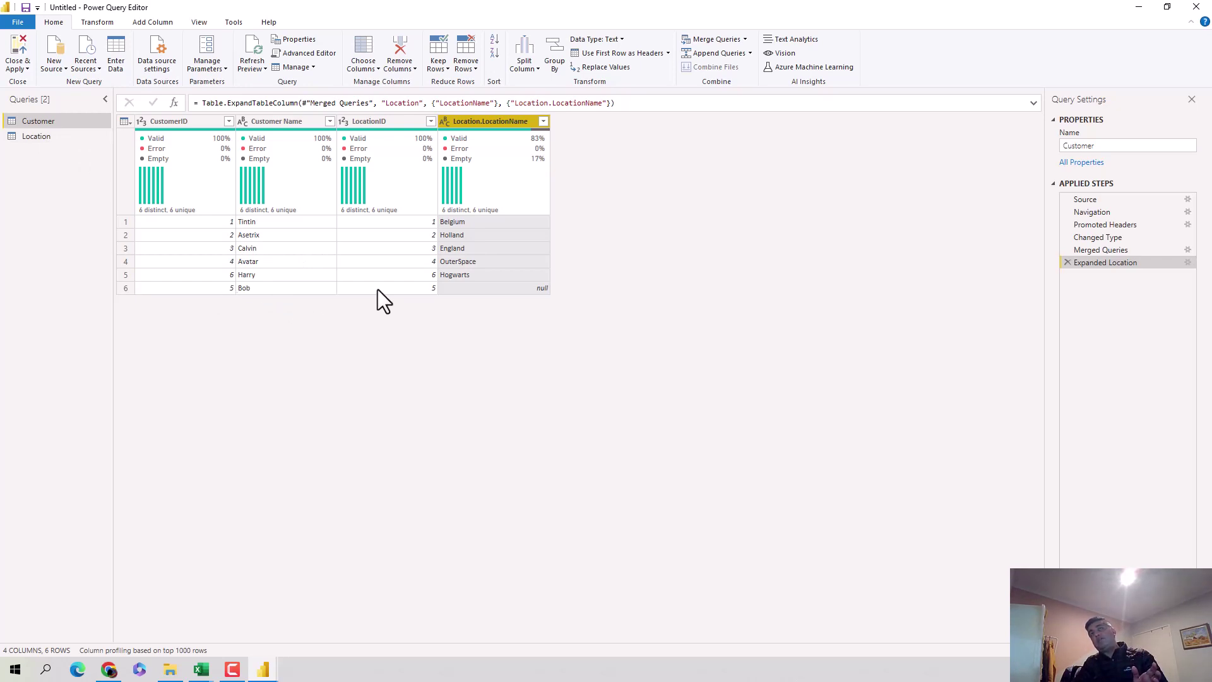
# Check the Location query, then reopen Customer's Merged Queries settings, keeping the Left Outer join.
pyautogui.click(51, 137)
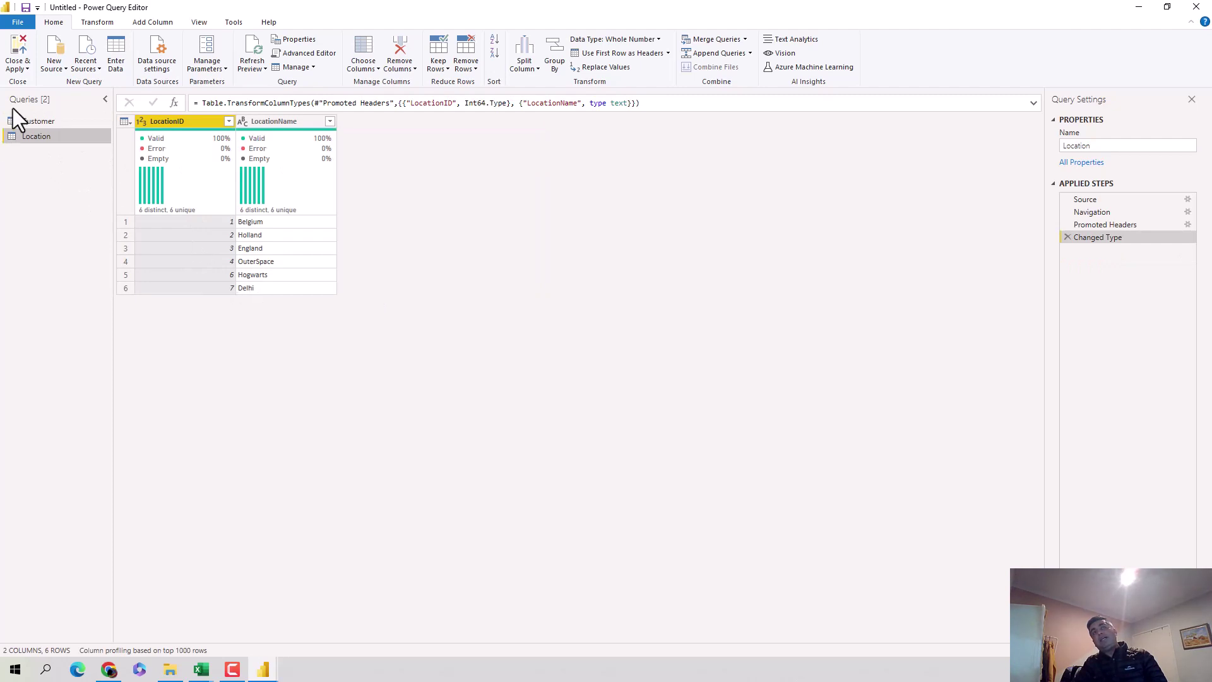
pyautogui.click(25, 124)
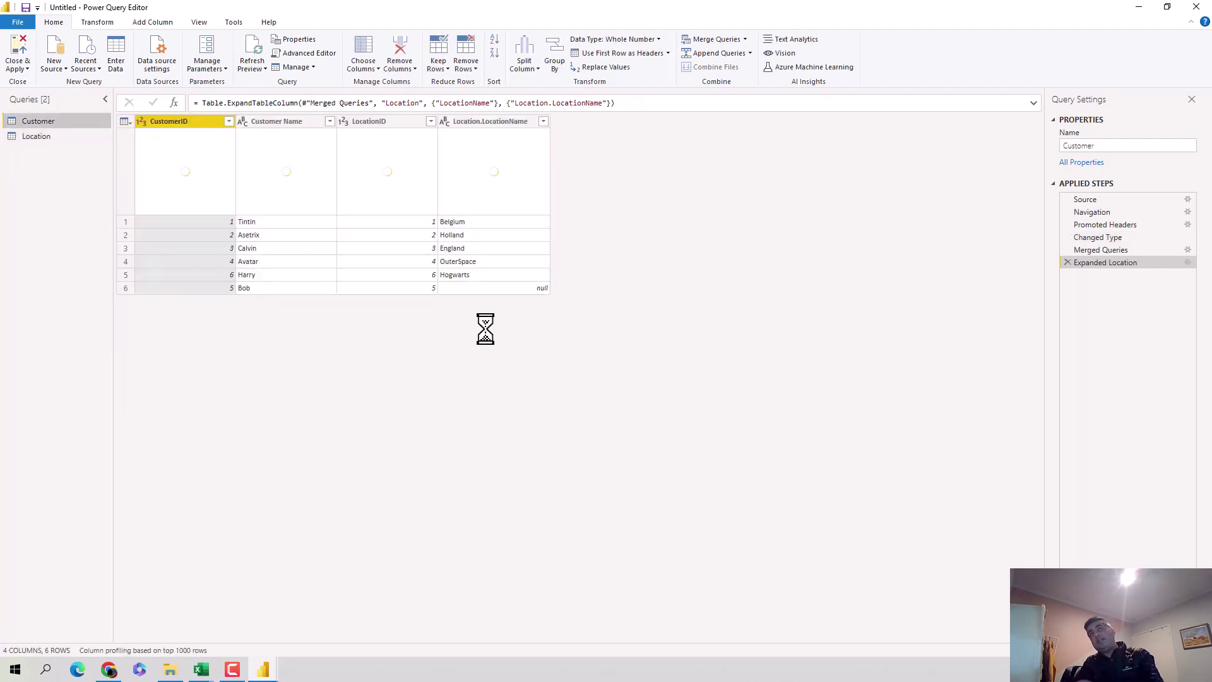
pyautogui.click(1187, 251)
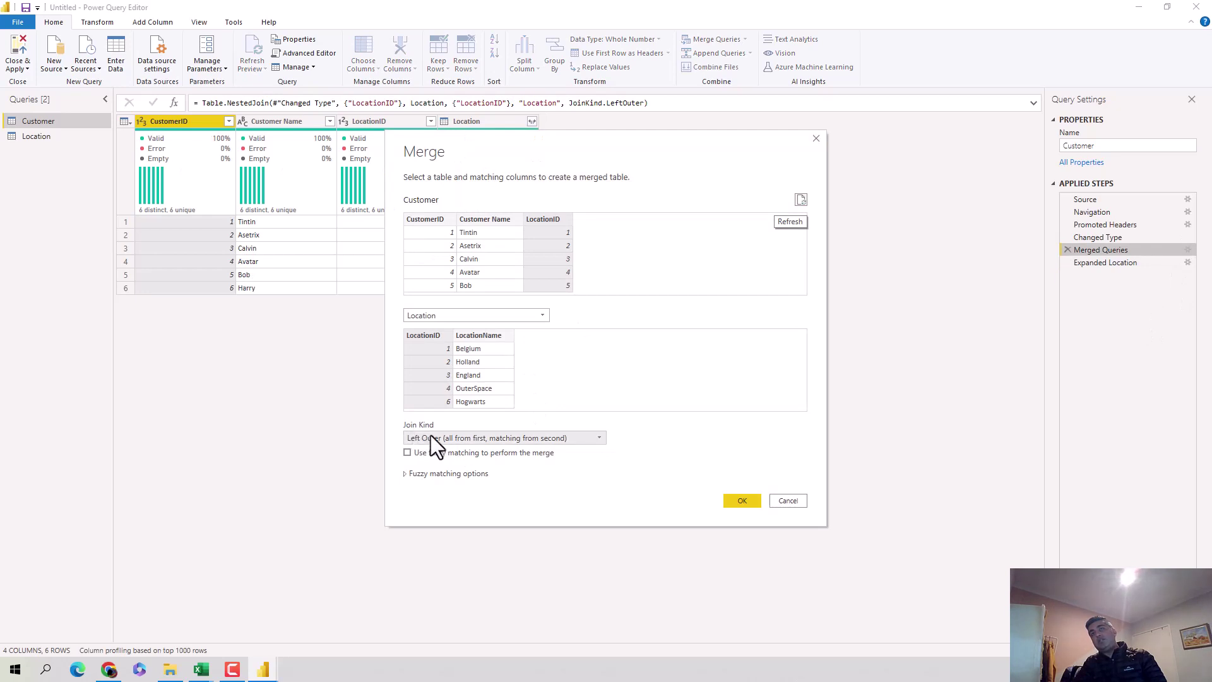
pyautogui.click(431, 435)
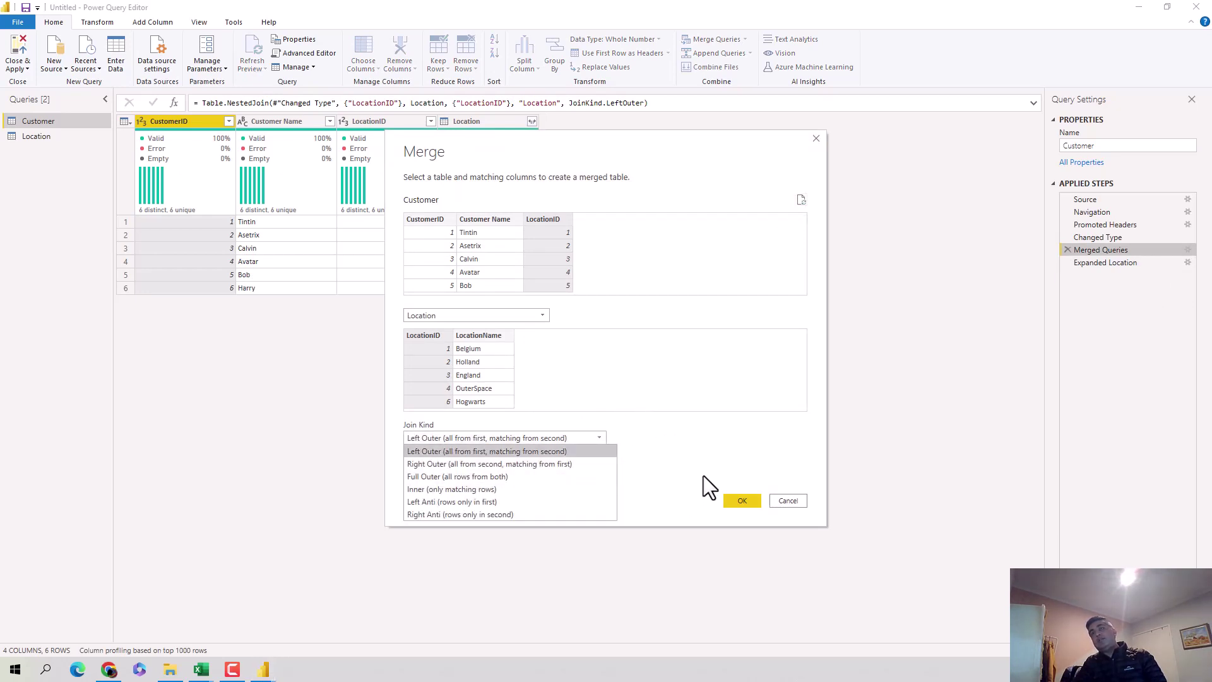
pyautogui.click(702, 449)
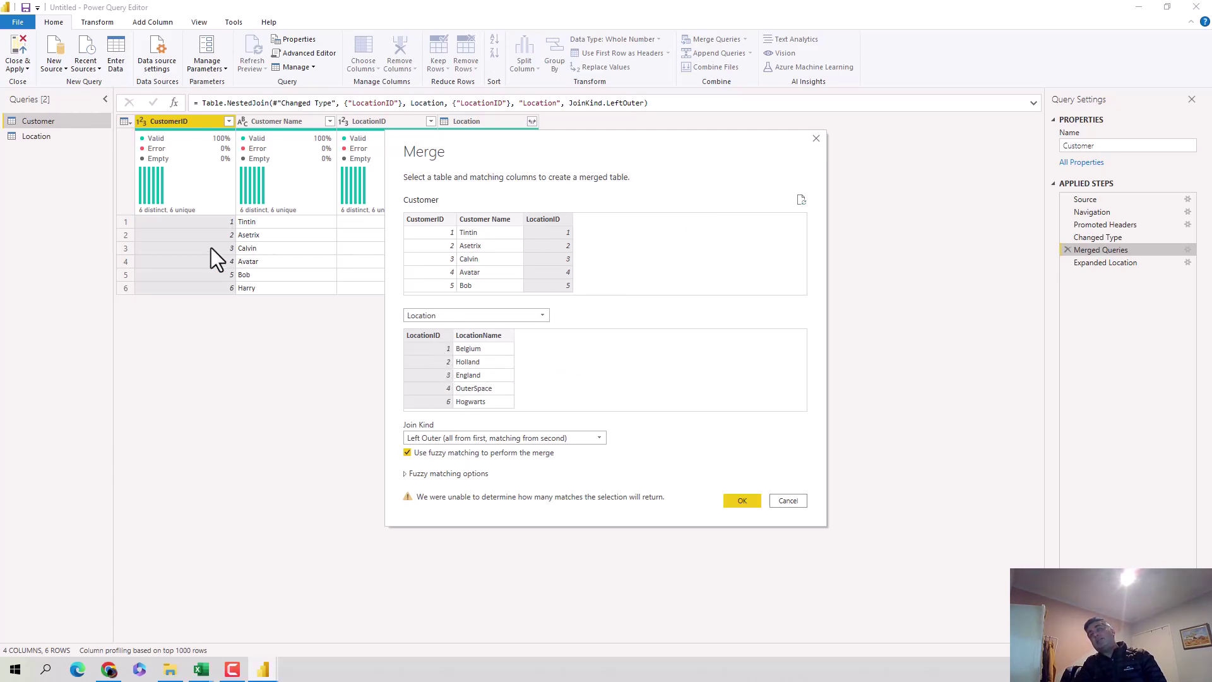
# Apply the fuzzy merge and inspect the Expanded Location step, briefly reordering the applied steps.
pyautogui.click(741, 500)
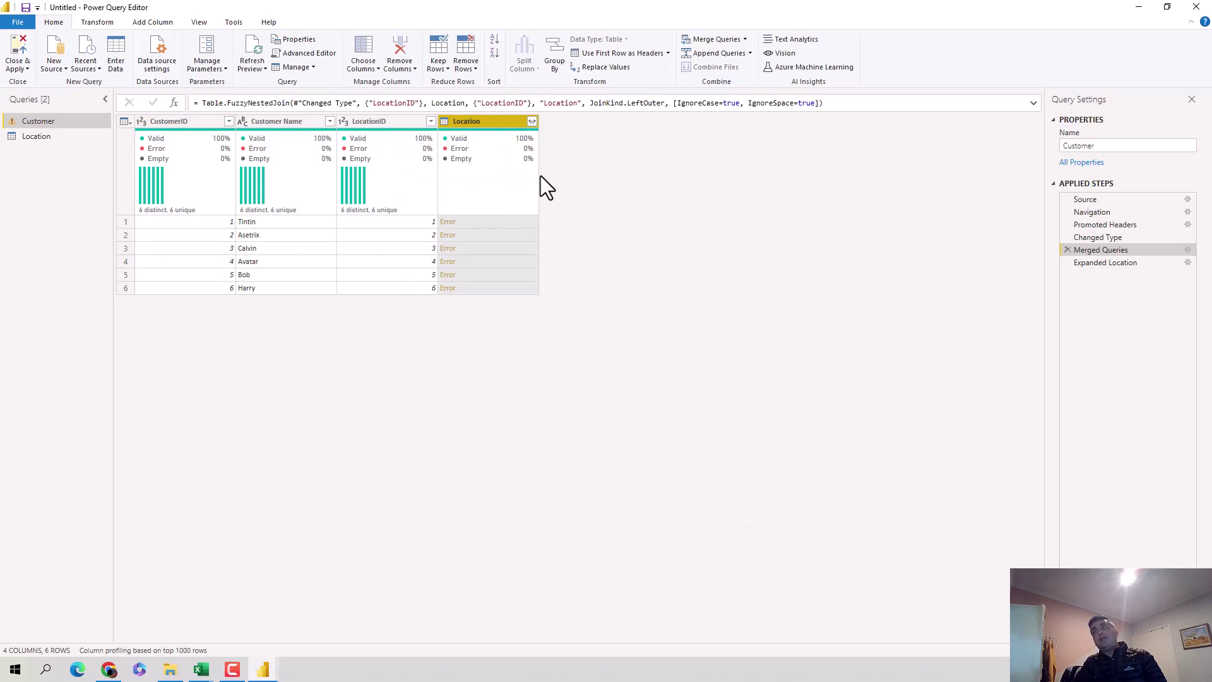
pyautogui.click(1106, 263)
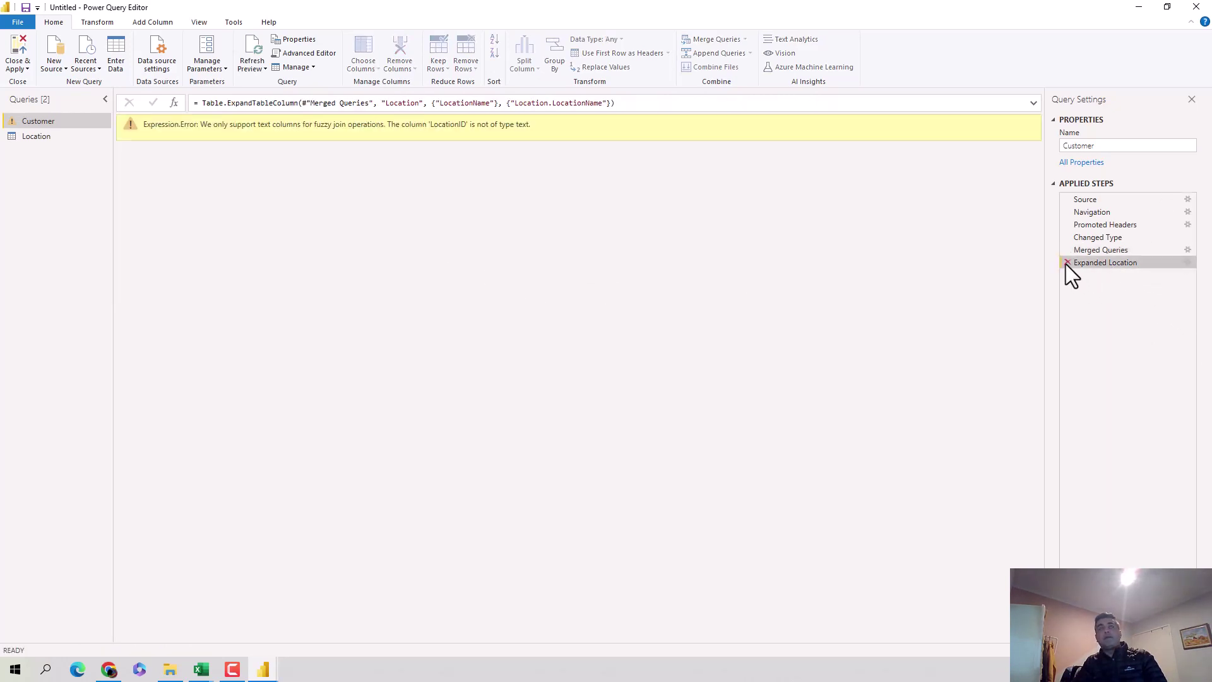
pyautogui.moveTo(1066, 264); pyautogui.dragTo(1073, 253)
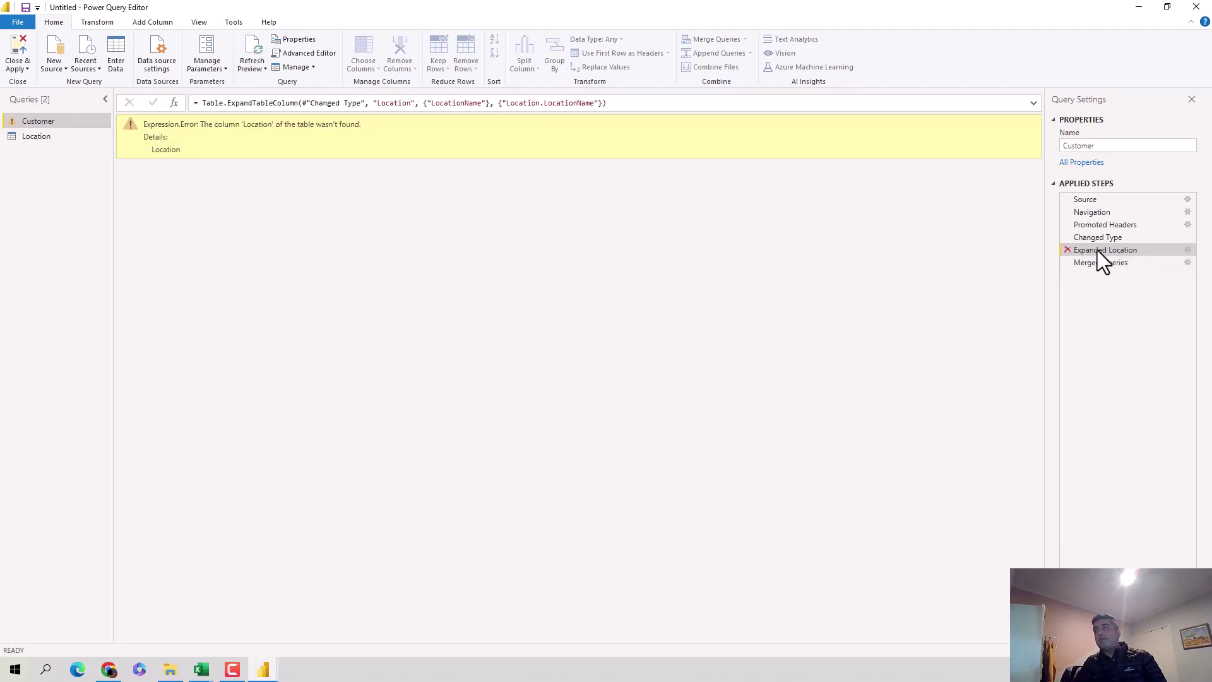
pyautogui.moveTo(1097, 263); pyautogui.dragTo(1098, 252)
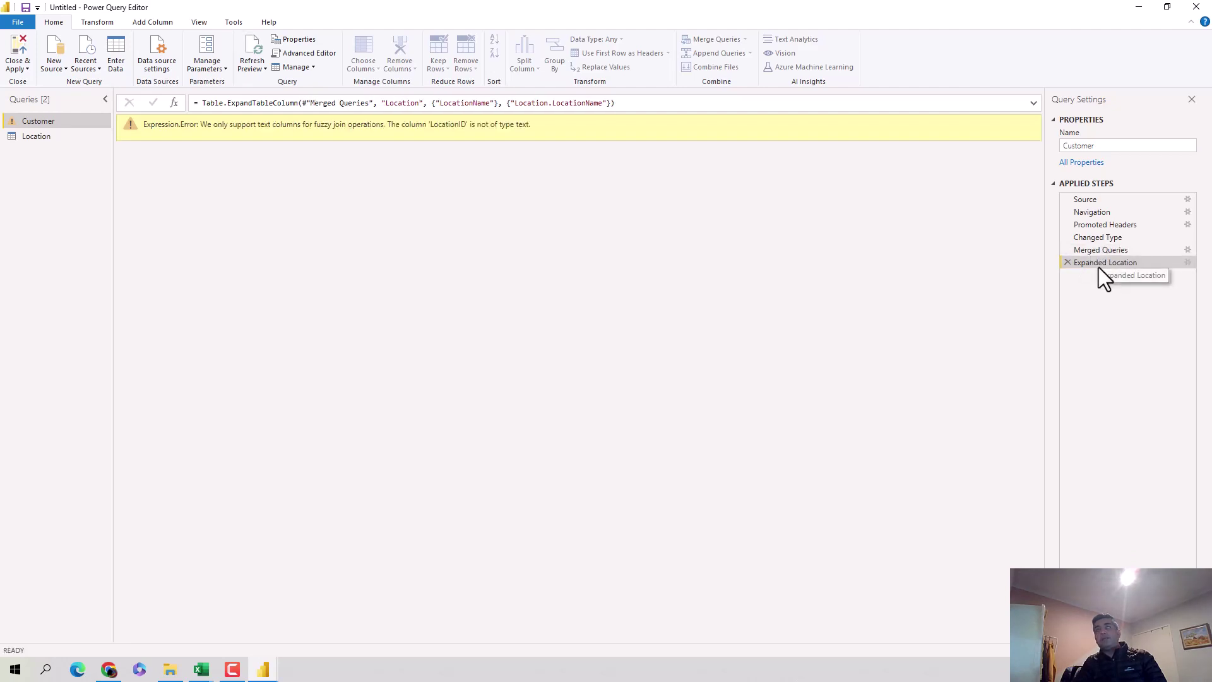
# Untick fuzzy matching in the merge settings and view LocationID 5's null LocationName.
pyautogui.click(1186, 250)
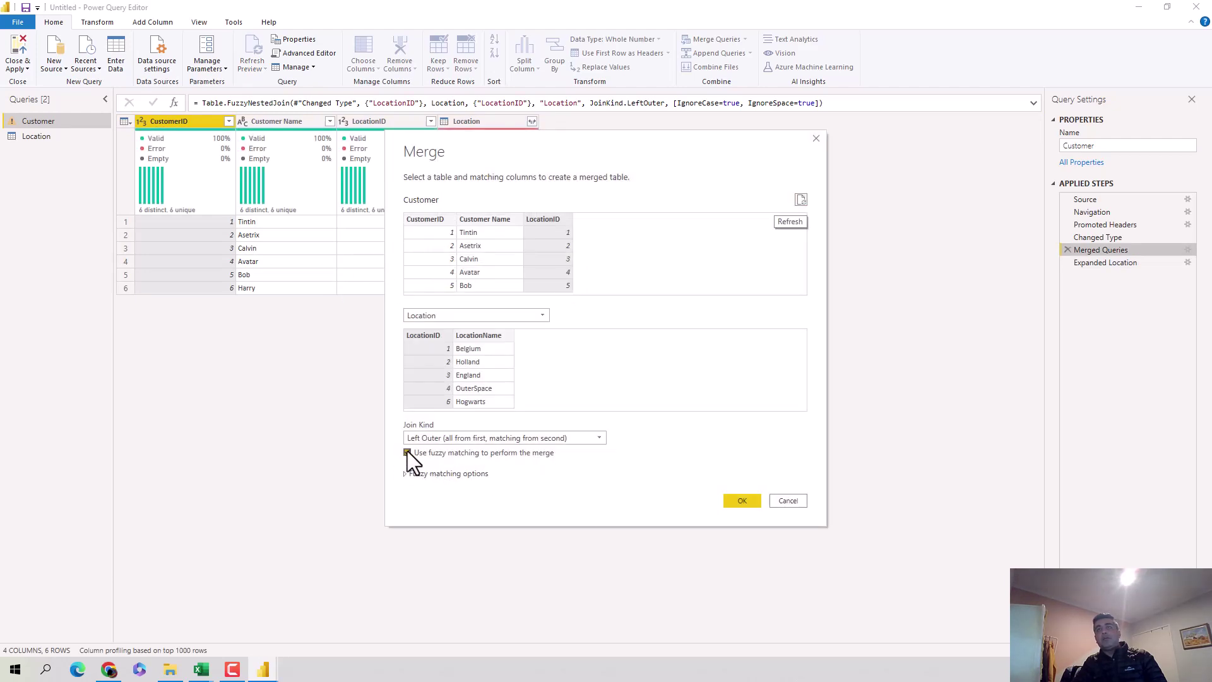
pyautogui.click(407, 452)
pyautogui.click(742, 501)
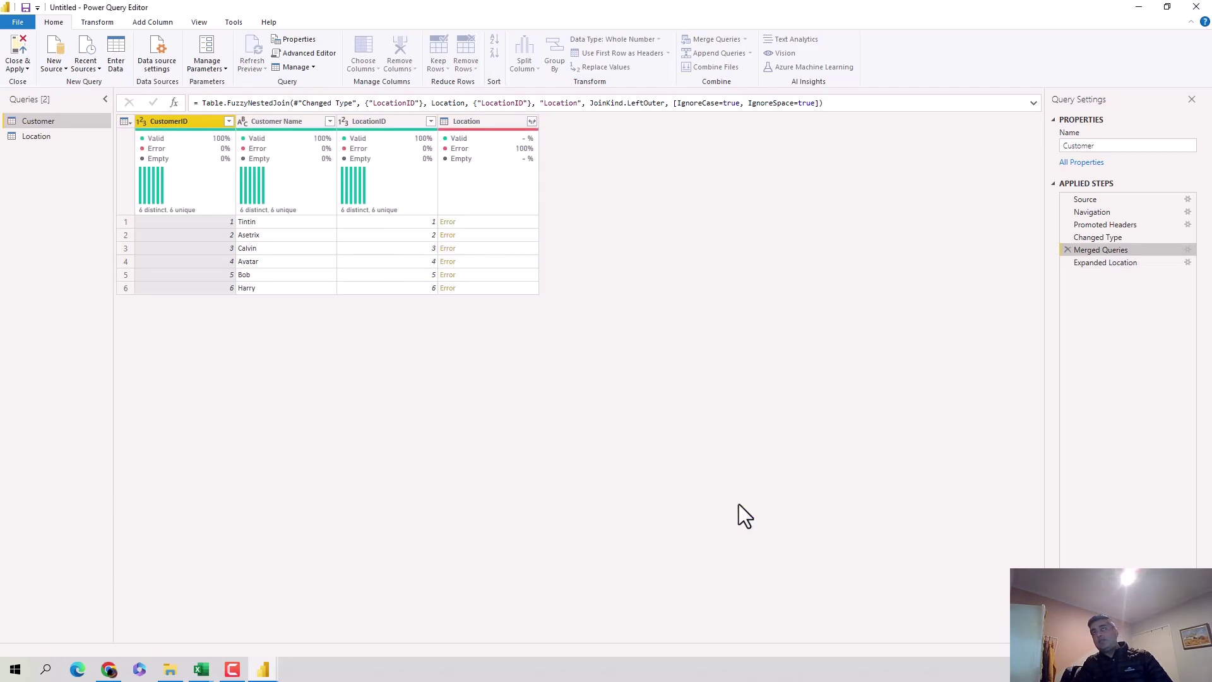
pyautogui.click(1122, 263)
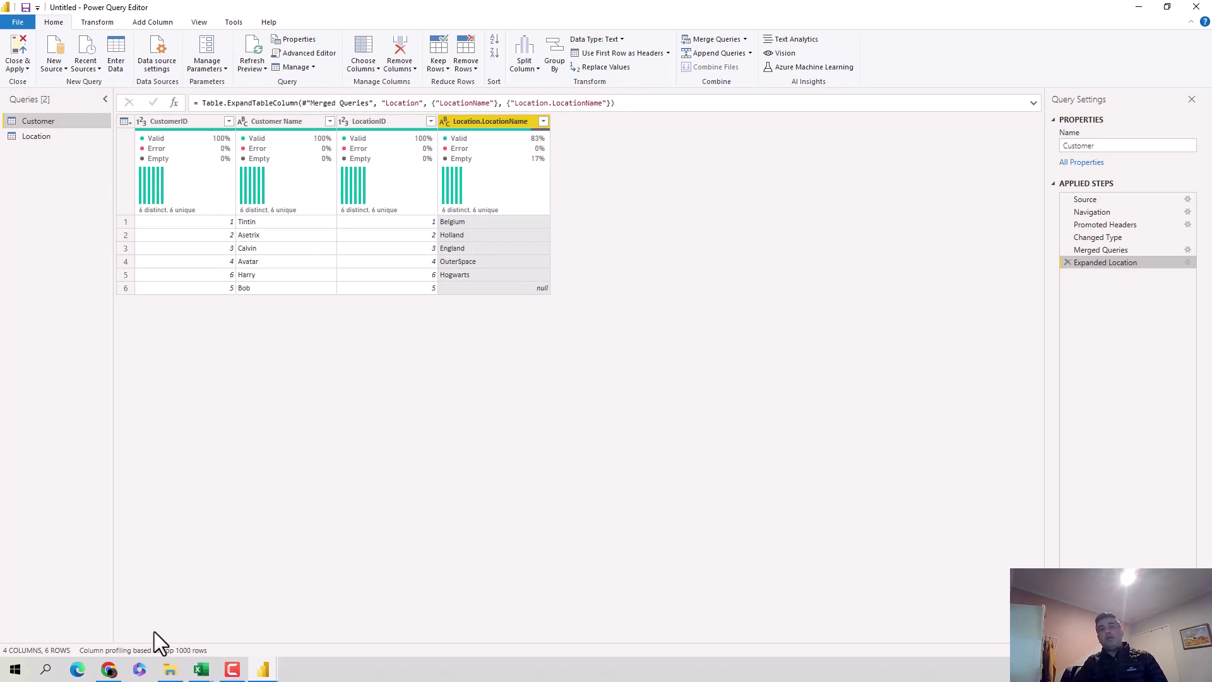
# Show the Chrome page with the Venn diagrams of merge join types, on Left Outer Join.
pyautogui.click(109, 671)
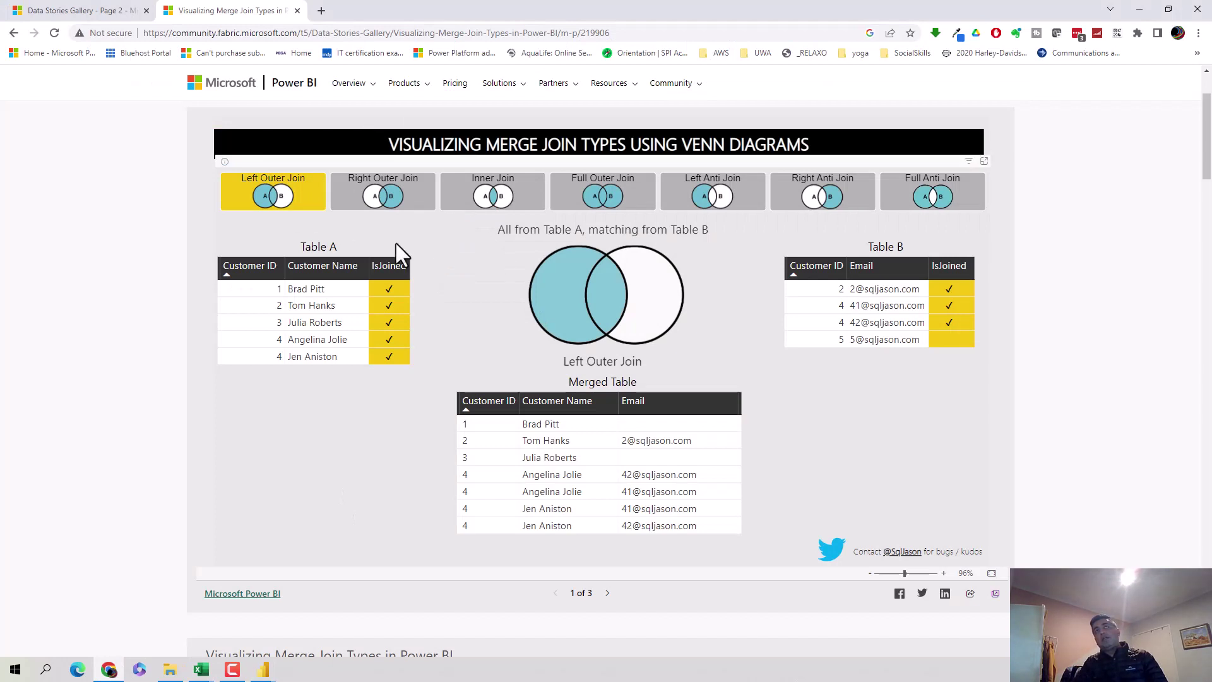